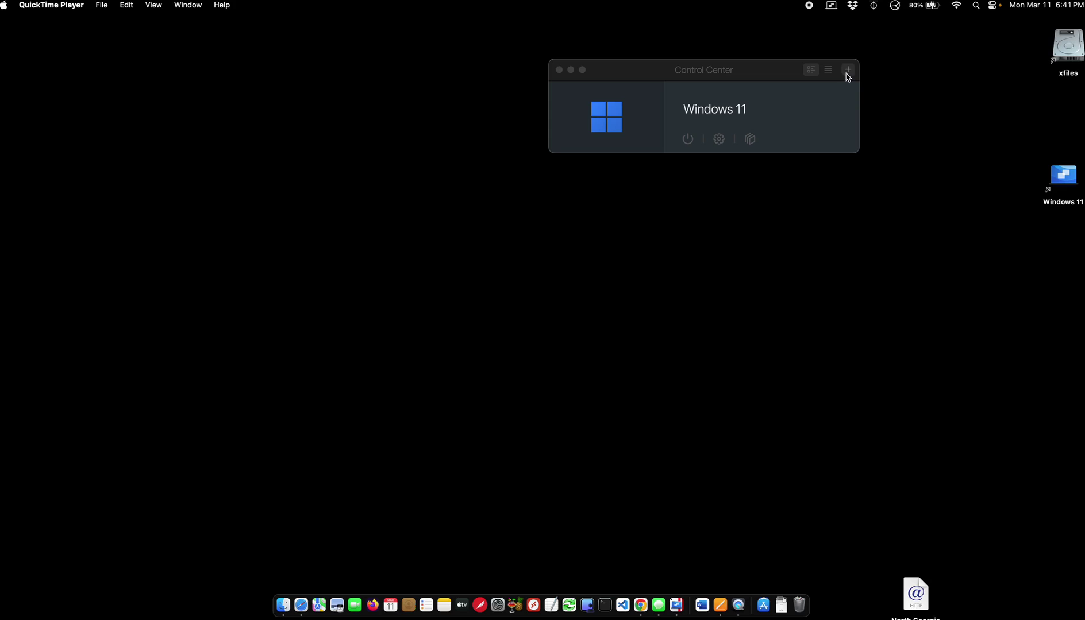
Open the Create New assistant from Control Center to start a new virtual machine
click(847, 71)
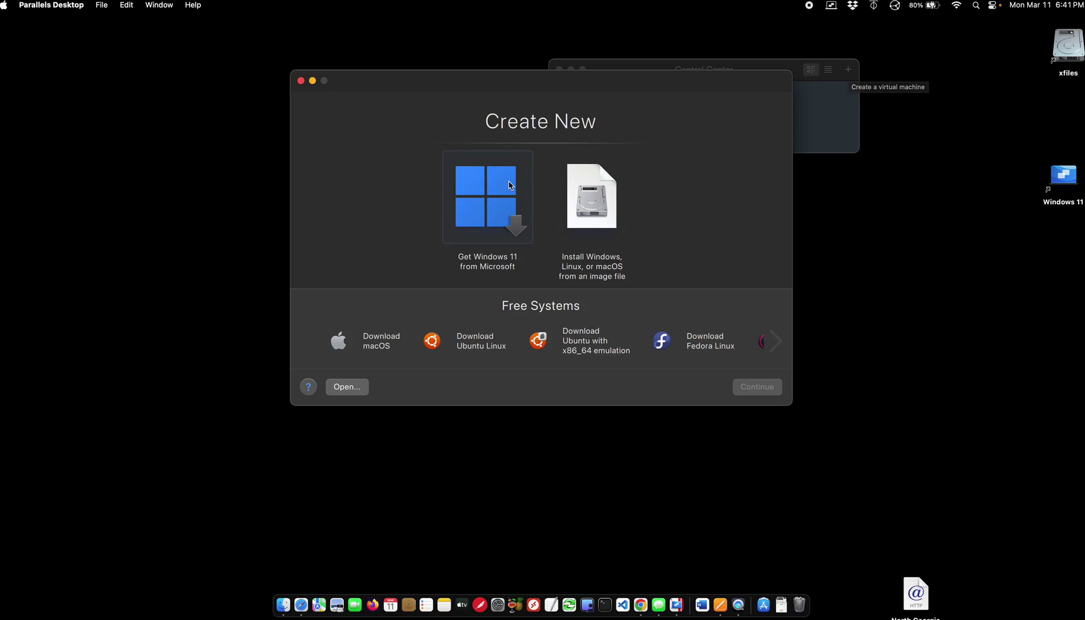
Choose 'Get Windows 11 from Microsoft' and start downloading and installing Windows 11
drag(641, 76, 603, 85)
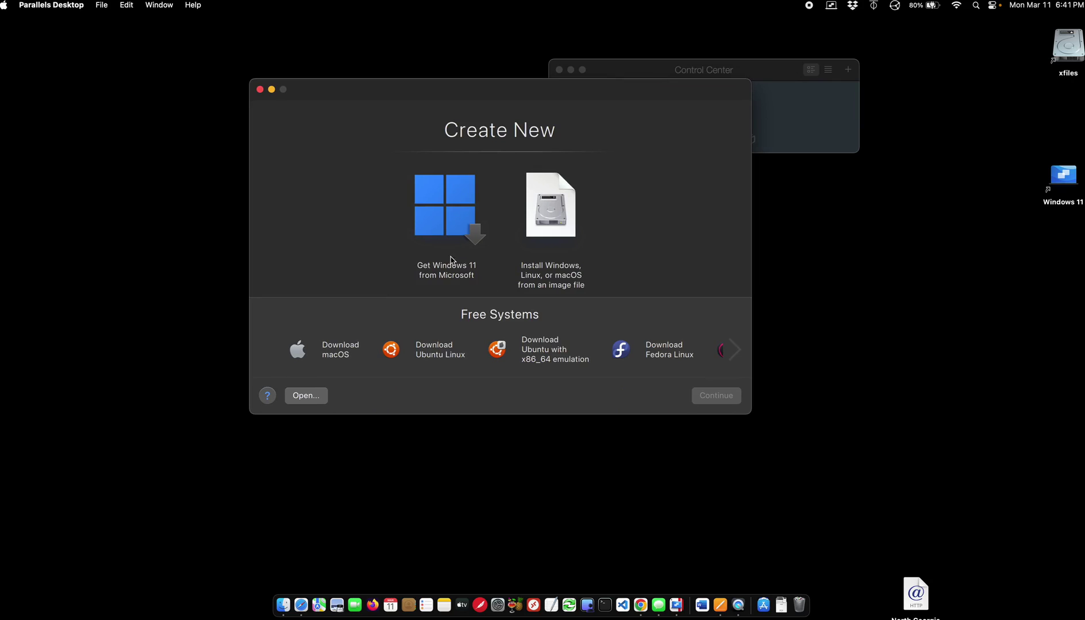
click(472, 224)
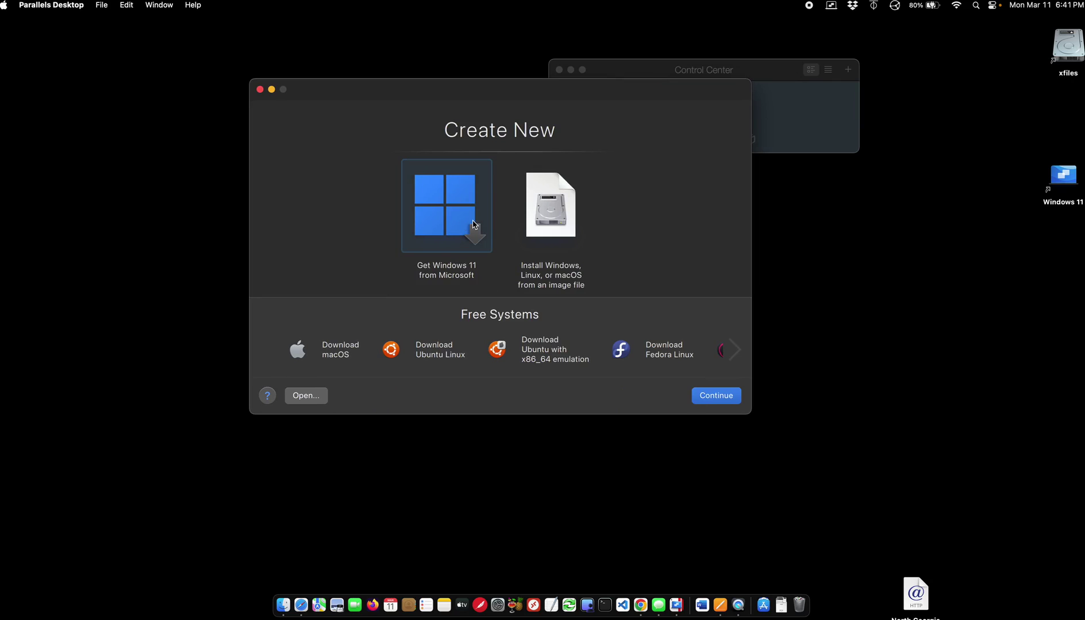
click(718, 398)
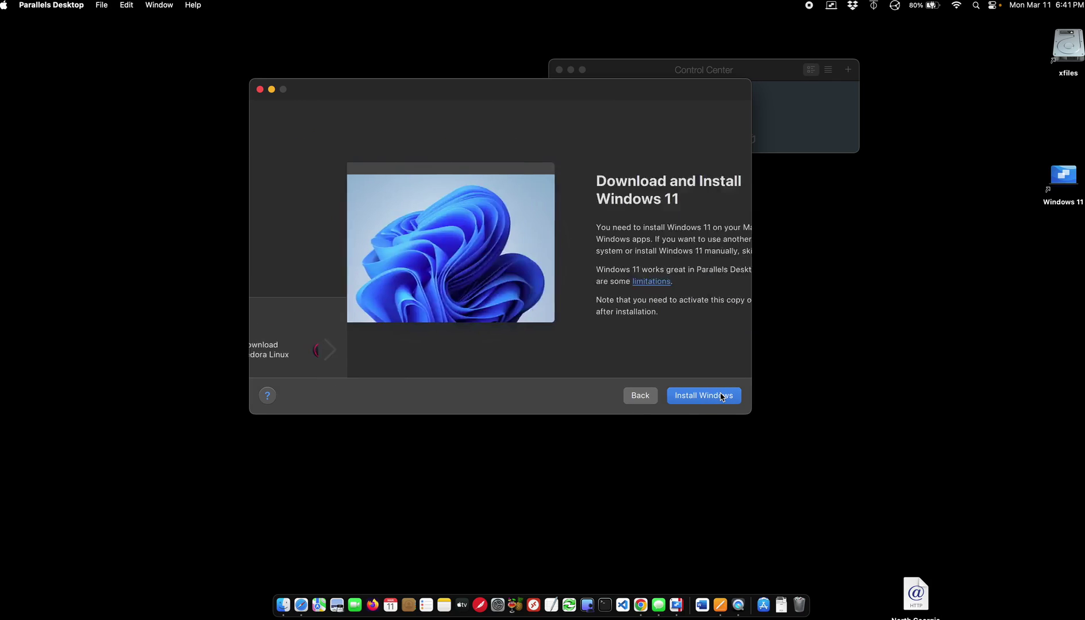
click(721, 397)
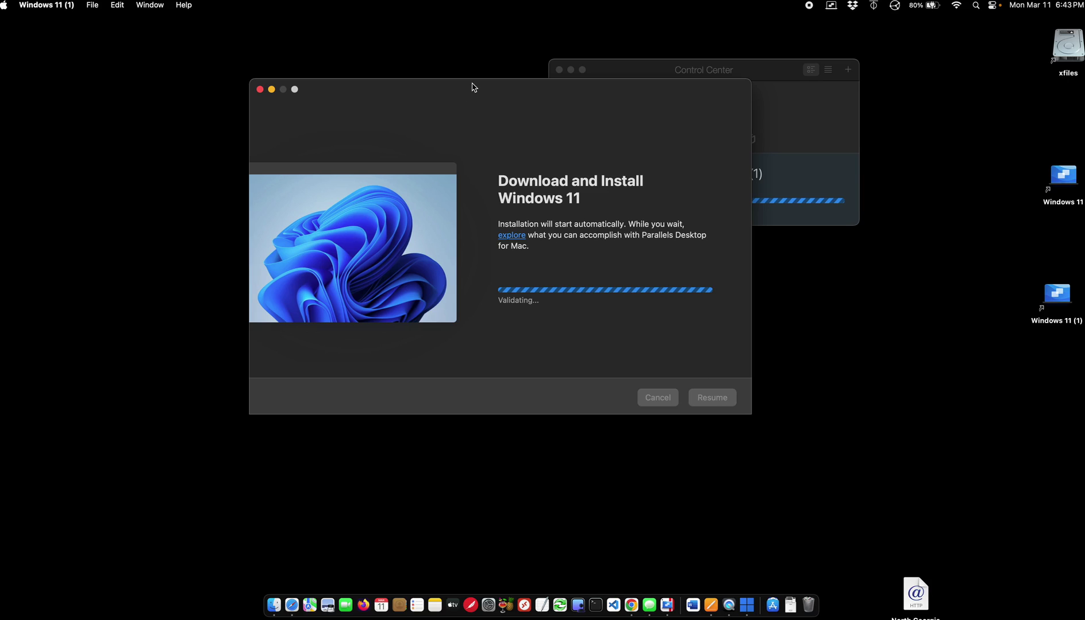
Move the download window aside to reveal the virtual machine list while the image validates
drag(472, 87, 300, 97)
click(847, 69)
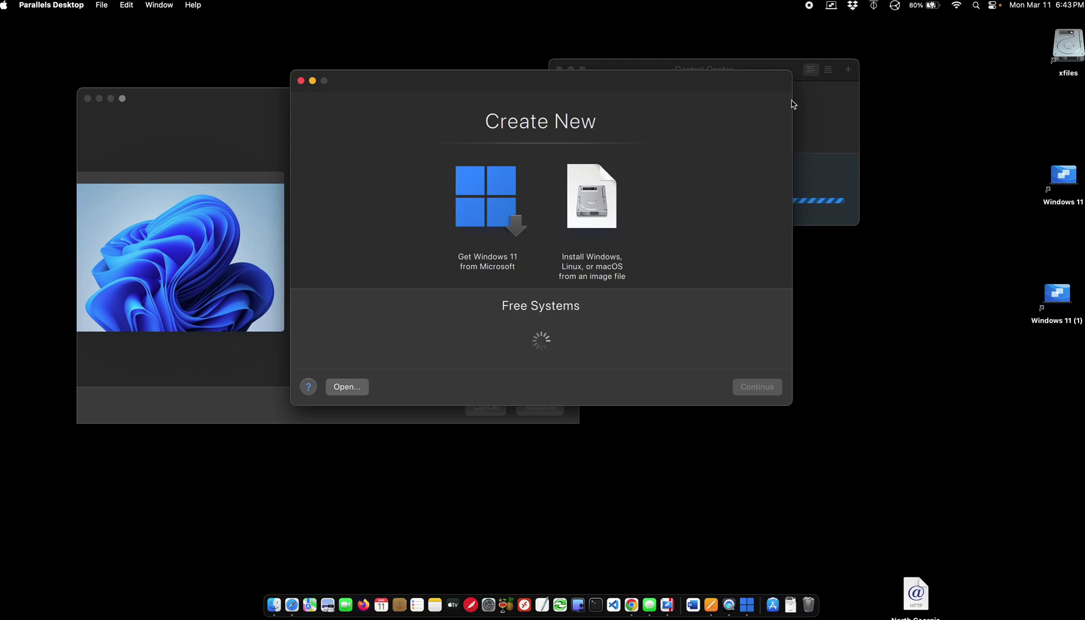
drag(545, 90, 850, 79)
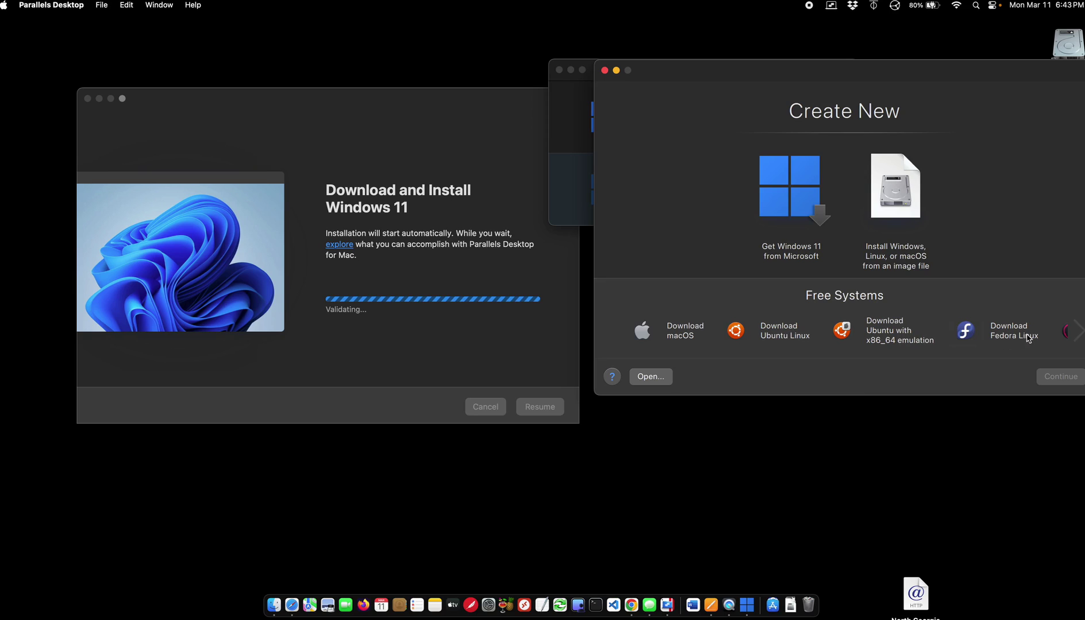
scroll(844, 330, right, 2)
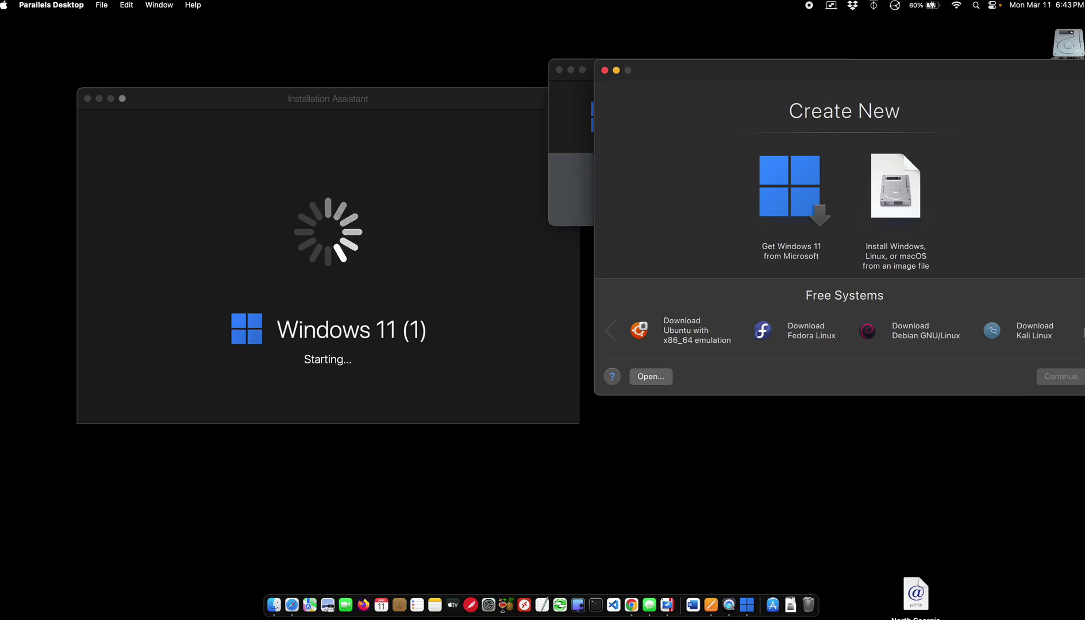
click(604, 70)
Reposition the Installation Assistant window while Windows Setup prepares installation files
drag(412, 103, 472, 111)
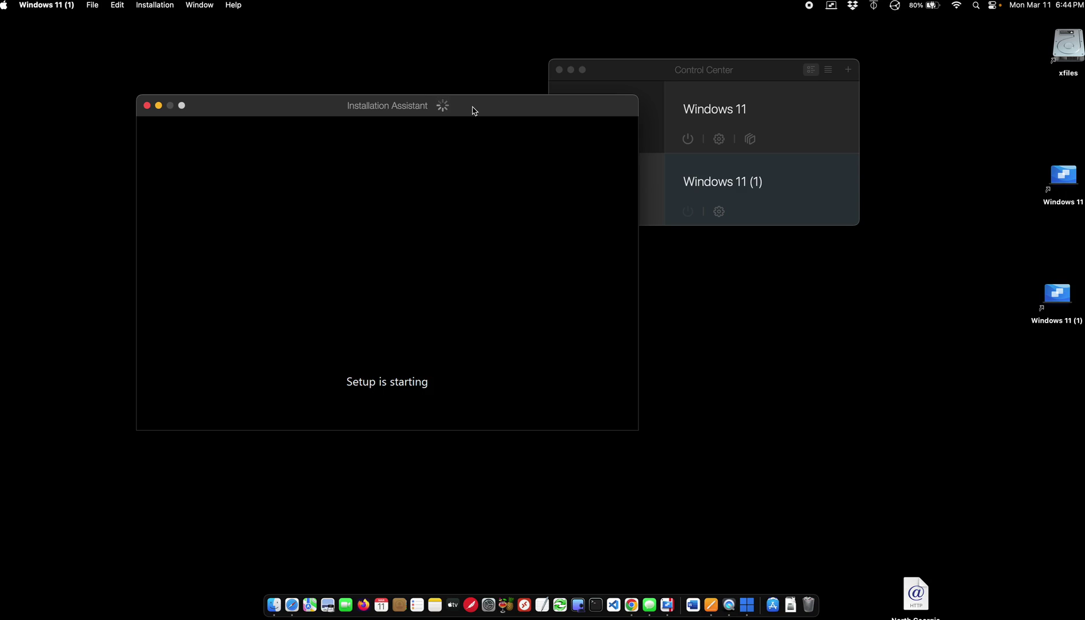
drag(472, 110, 531, 91)
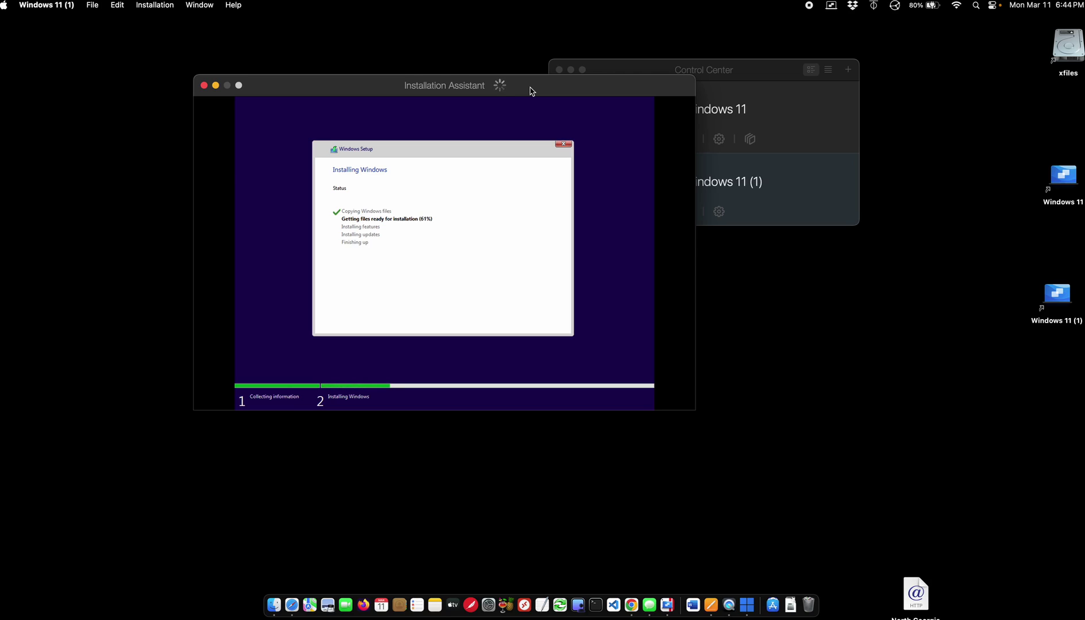
Move the installation window left and Control Center right, then view and close the Windows 11 configuration
drag(529, 91, 416, 93)
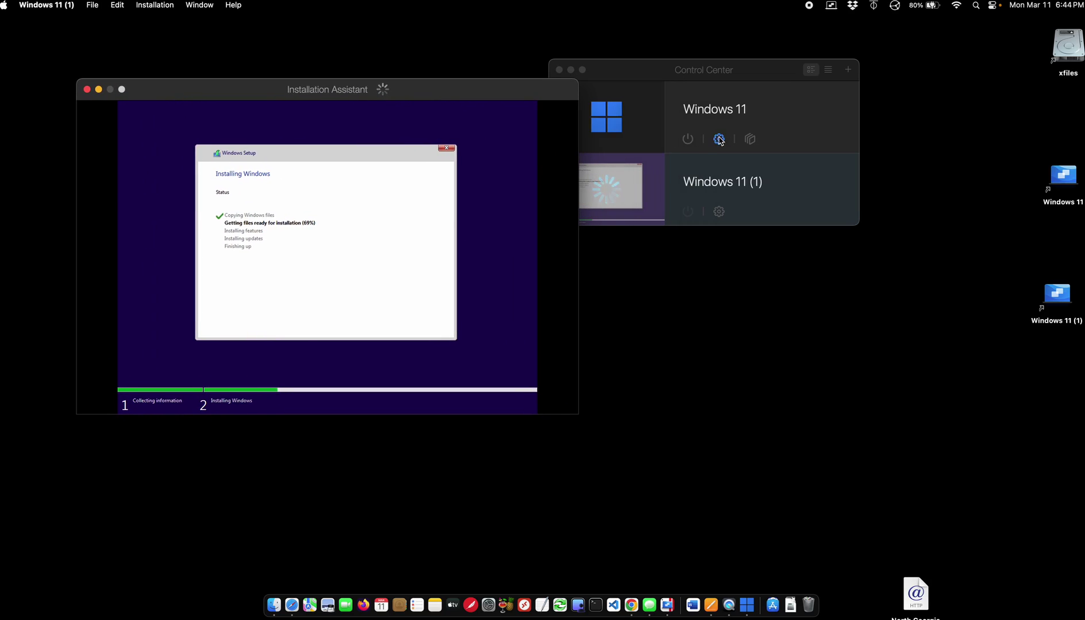
drag(771, 70, 845, 65)
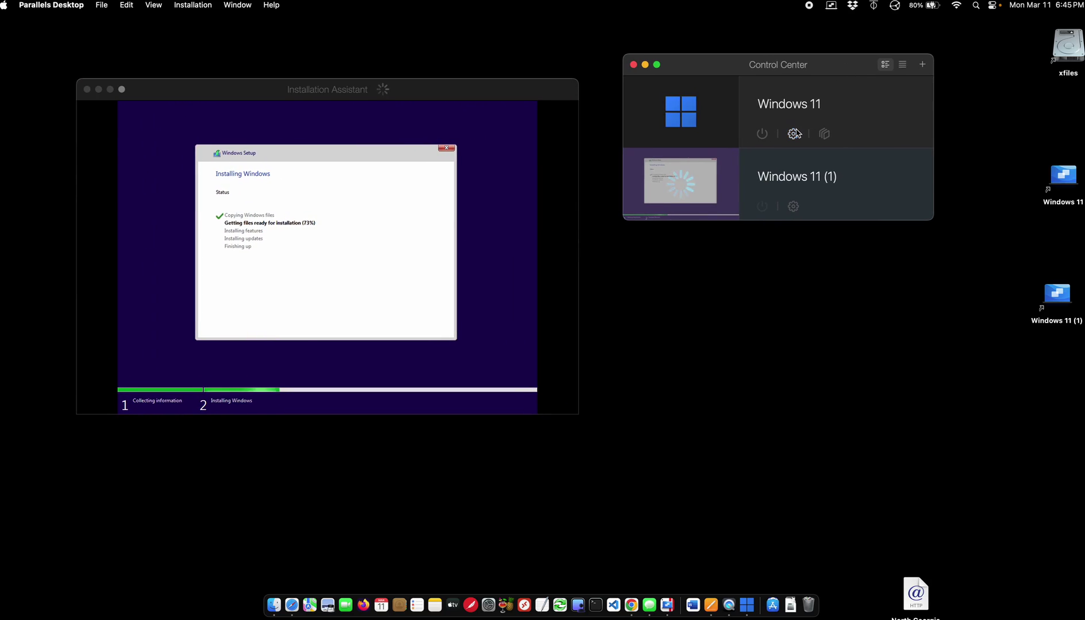
click(794, 133)
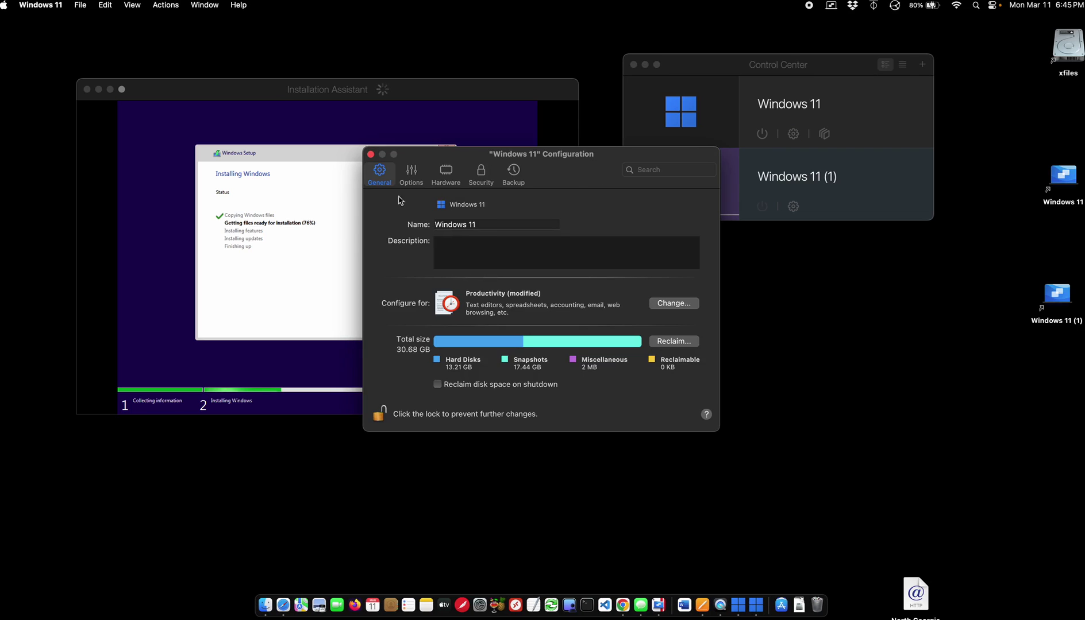
click(370, 154)
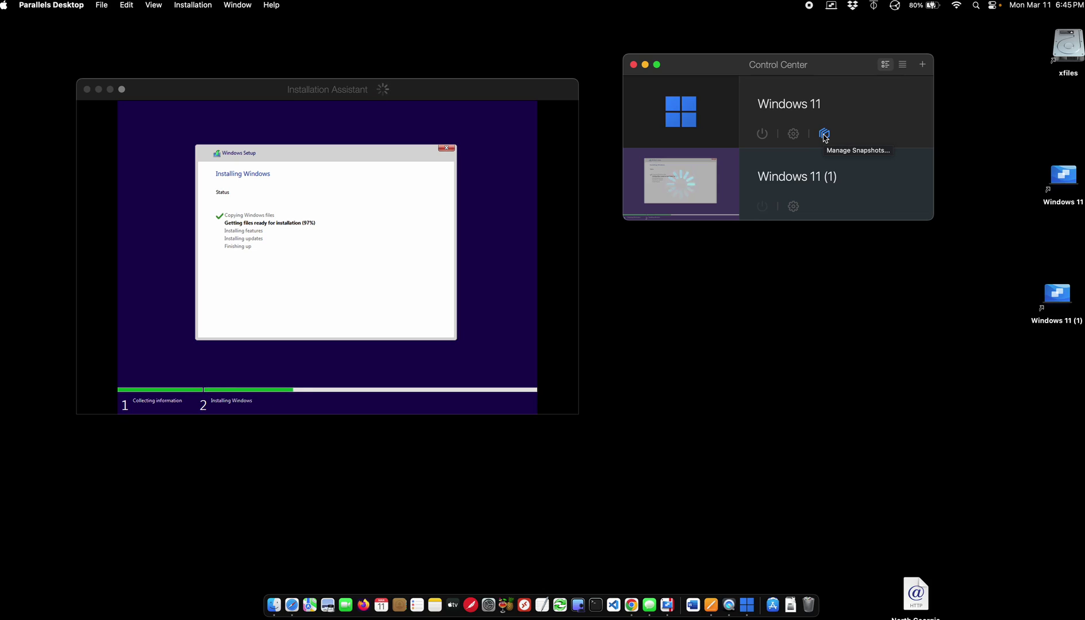
View and close the Windows 11 snapshots, then bring the installation window forward
click(825, 135)
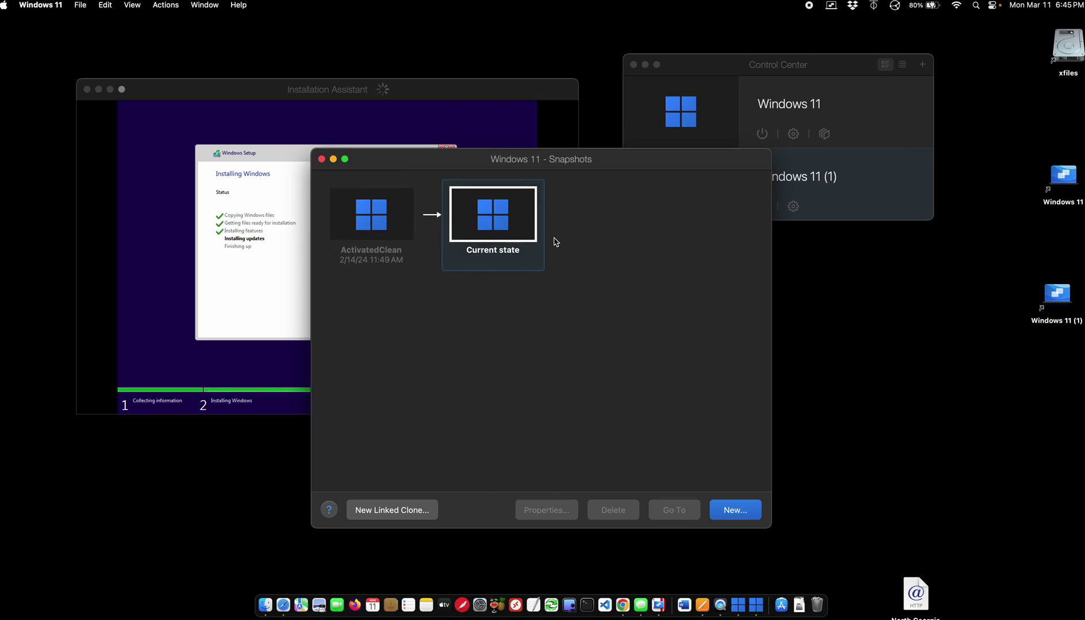
click(321, 159)
drag(463, 98, 475, 91)
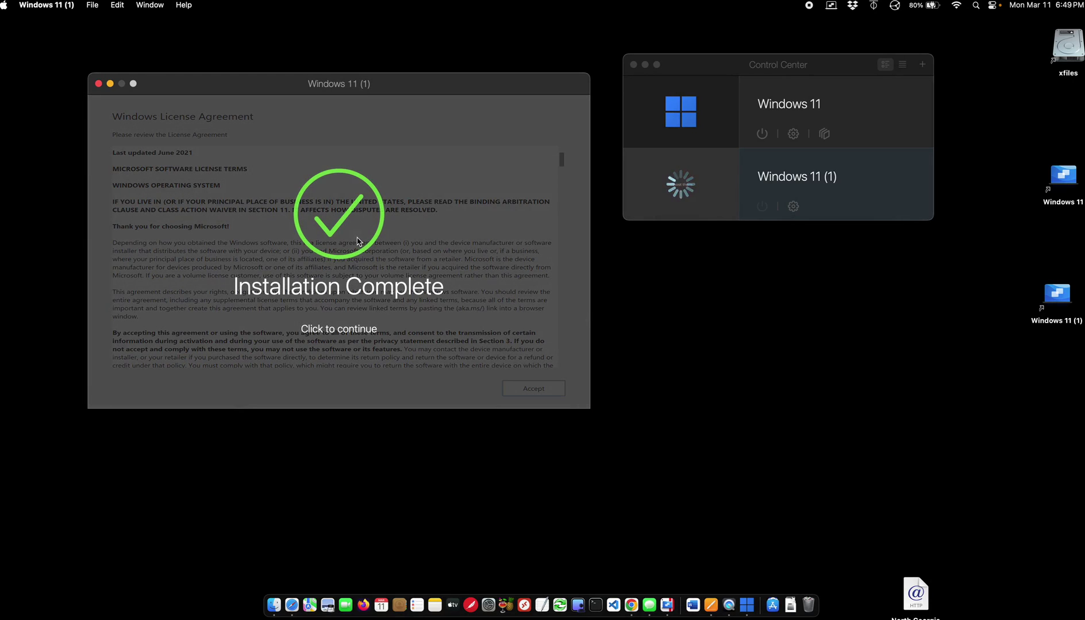
Dismiss the Installation Complete notice and accept the Windows license agreement
click(381, 322)
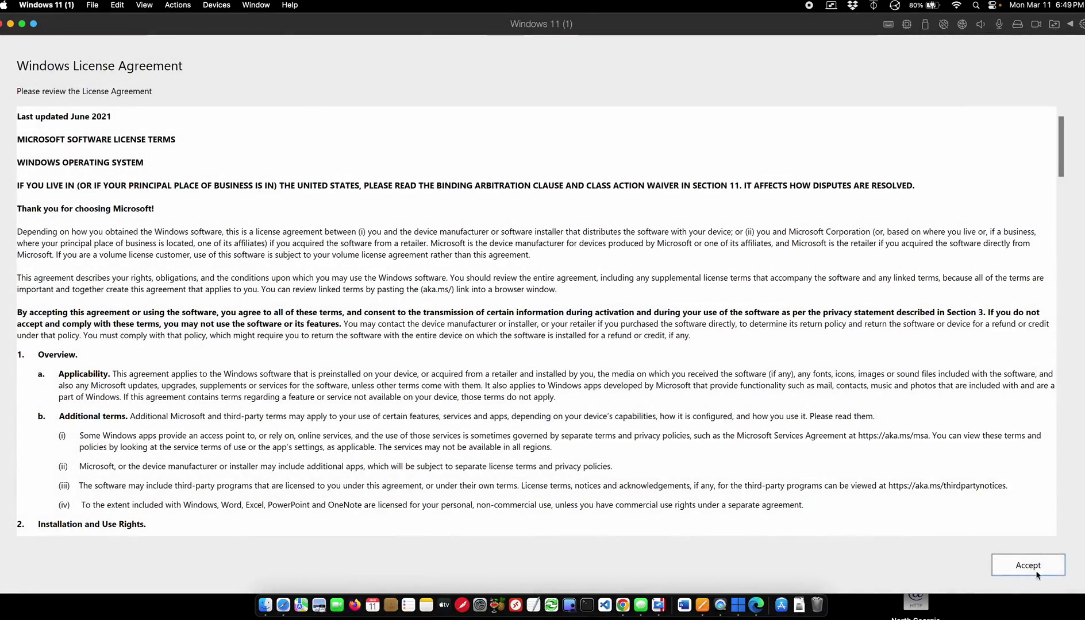
click(1027, 566)
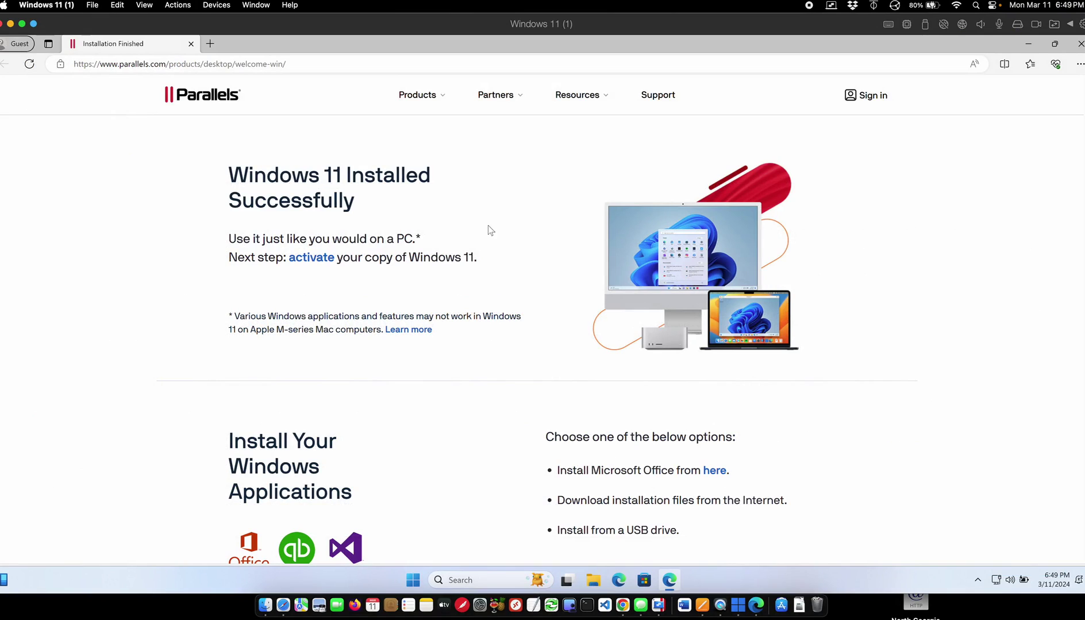
Close the Edge welcome page, create 'New Text Document' on the Windows desktop, and minimise the VM
click(194, 47)
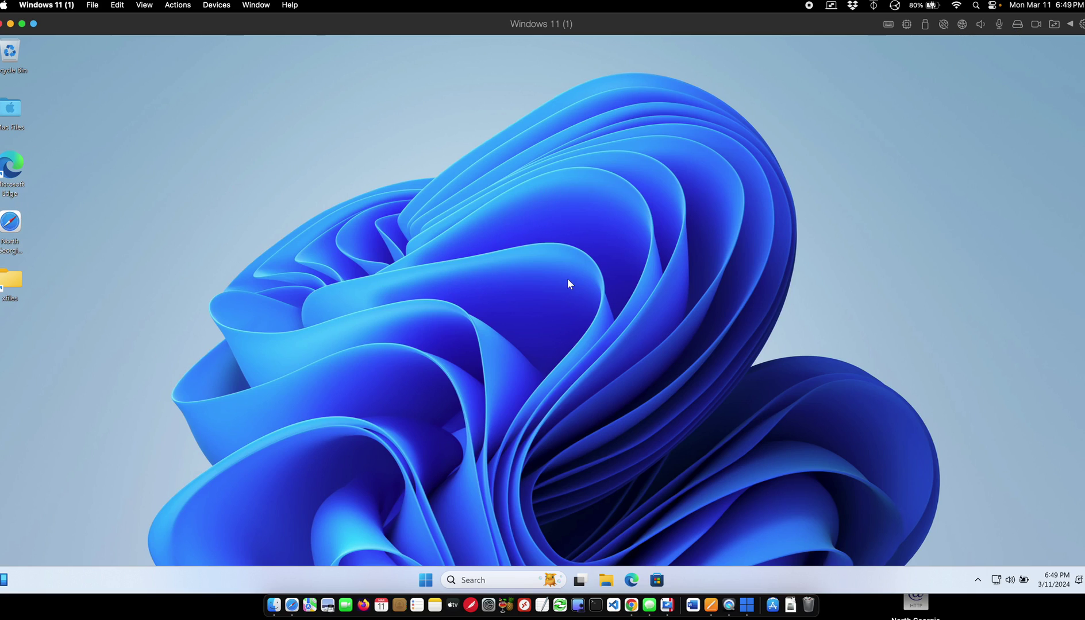
right_click(418, 264)
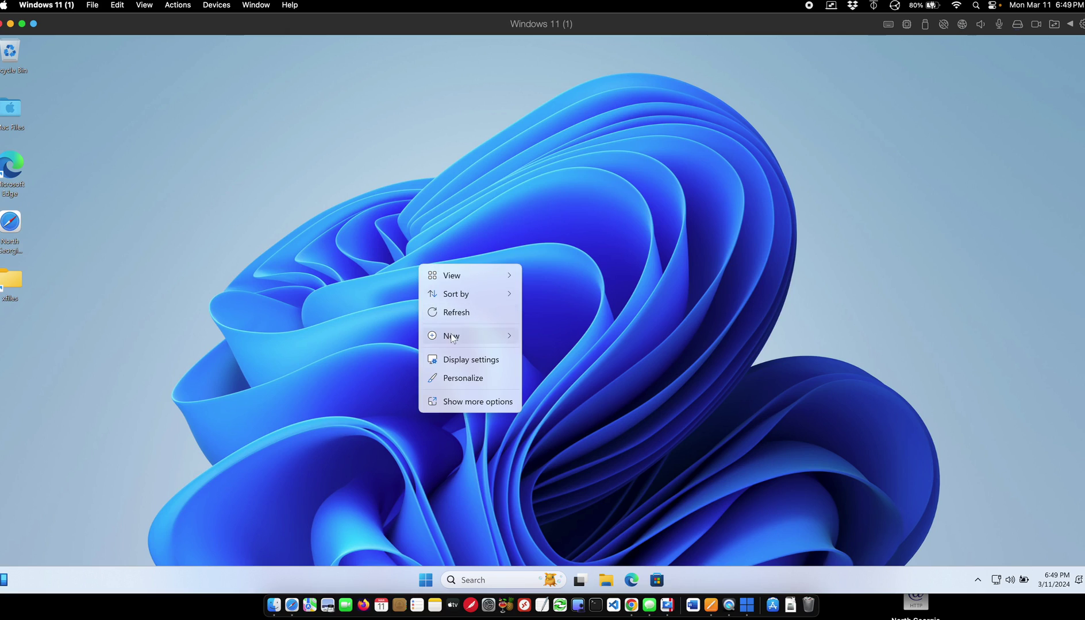
mouse_move(452, 337)
click(565, 392)
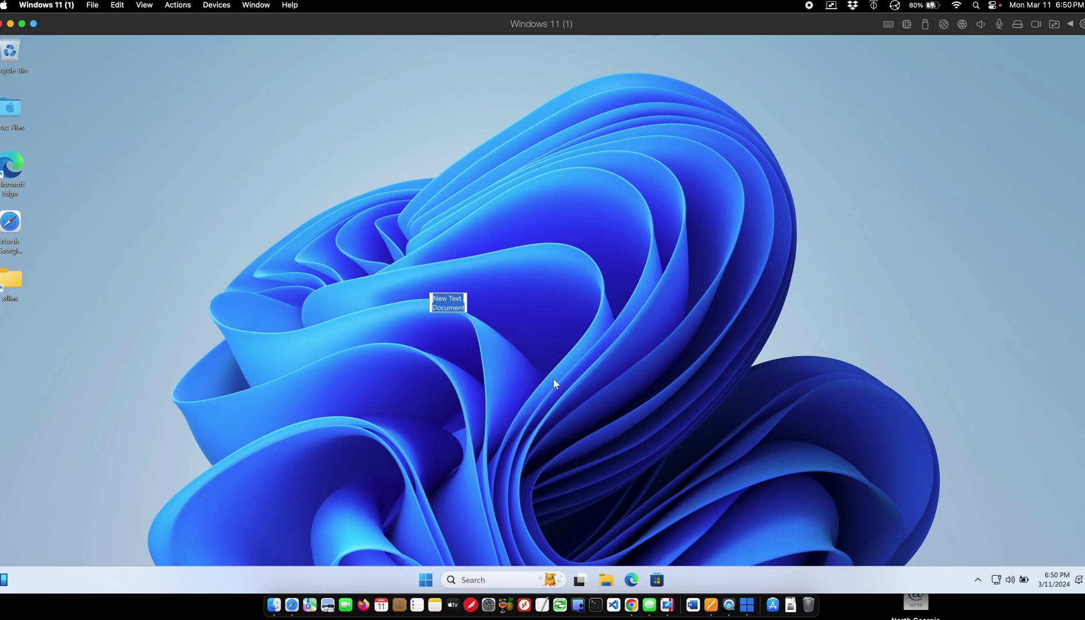
key(Return)
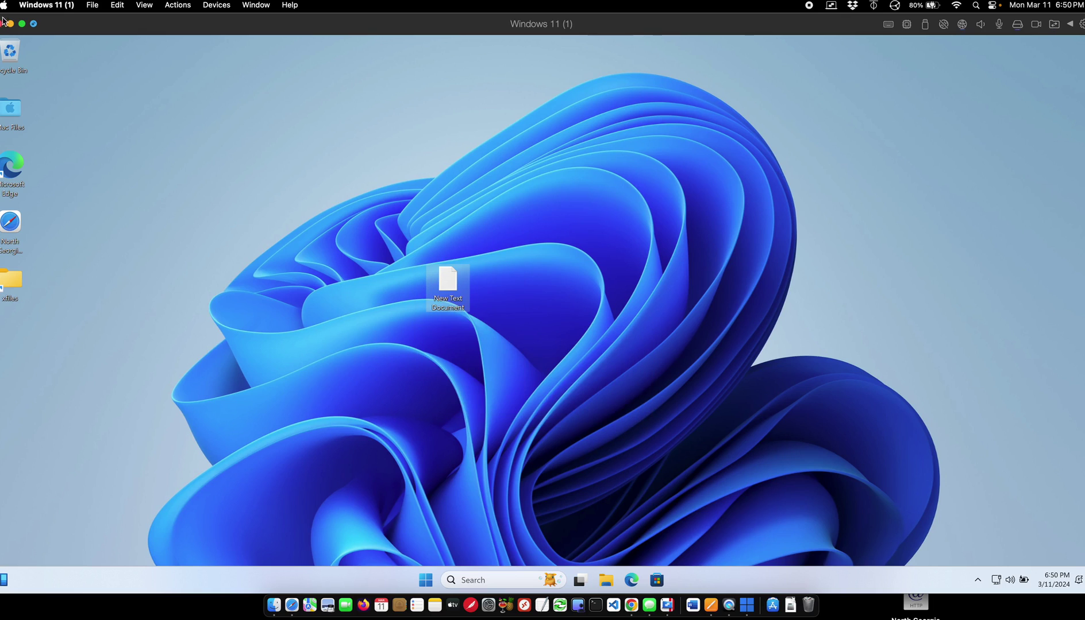
click(11, 24)
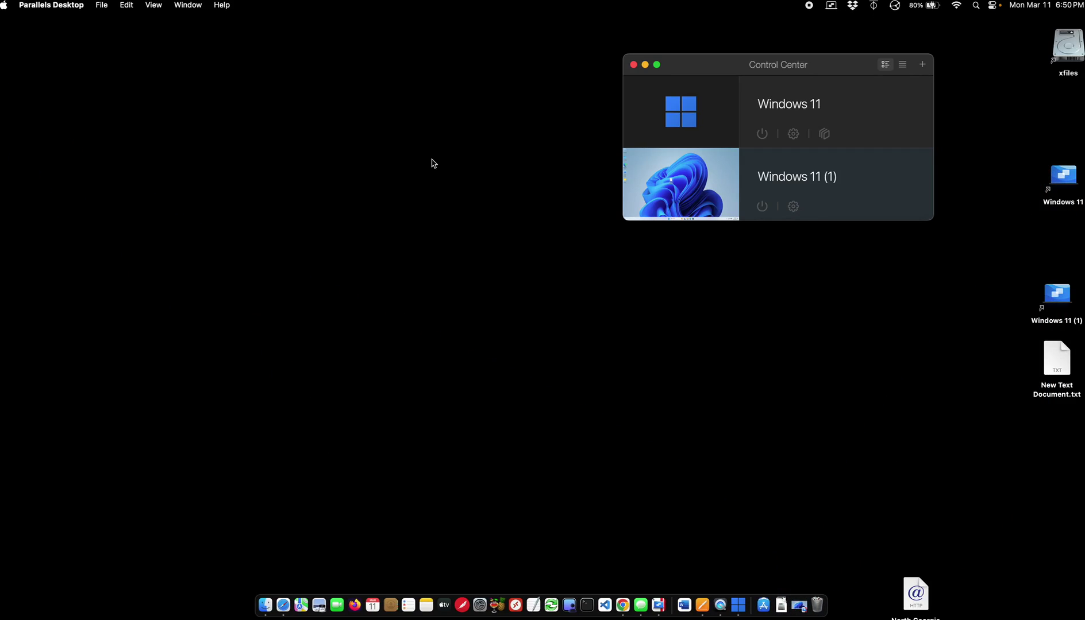
Open New Text Document.txt in TextEdit, type 'Typed pn the mac', close it, and return to Windows 11 (1)
drag(1051, 359, 697, 316)
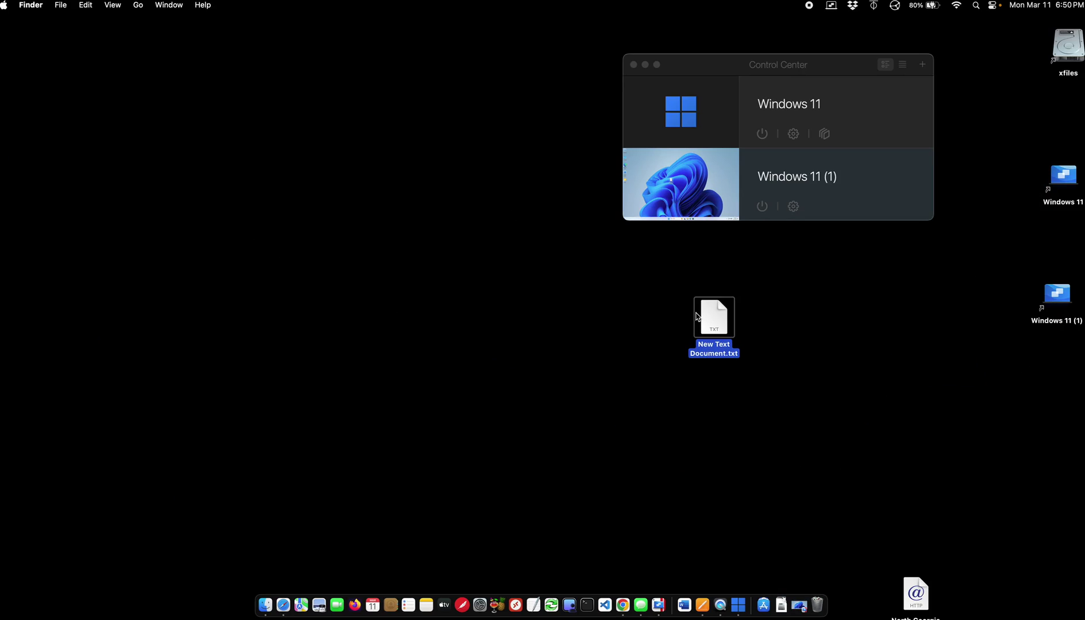
double_click(696, 317)
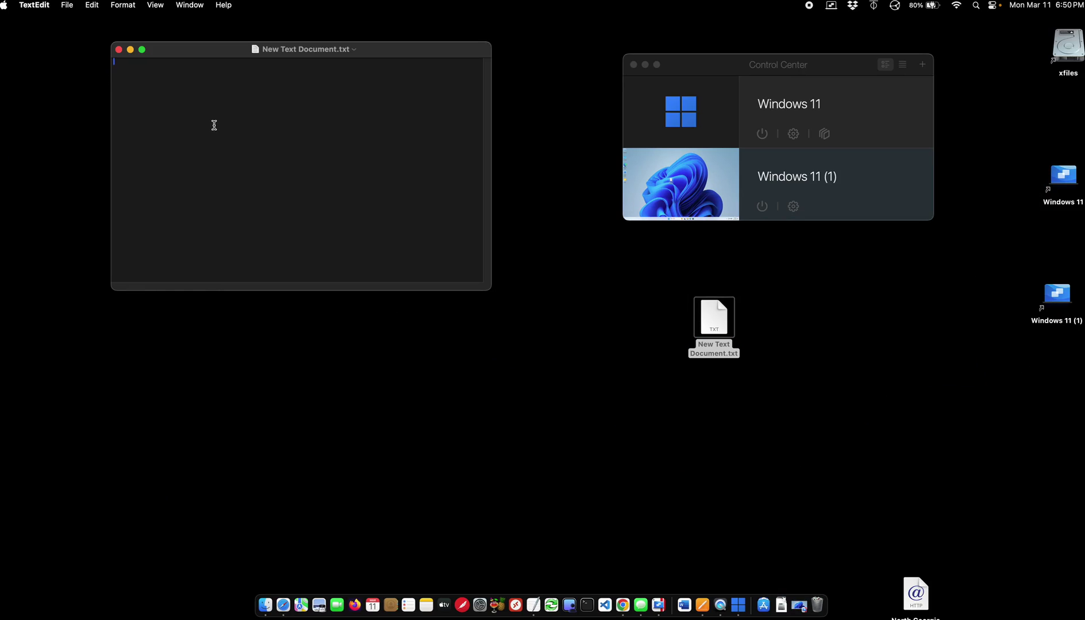
text(Typed pn)
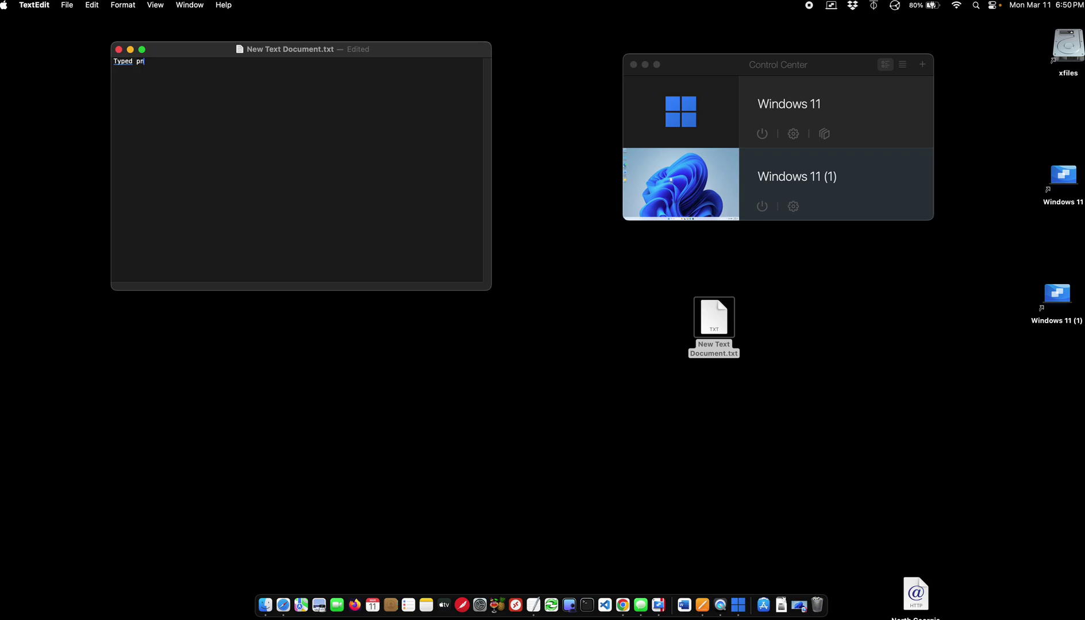
text( the mac)
click(118, 49)
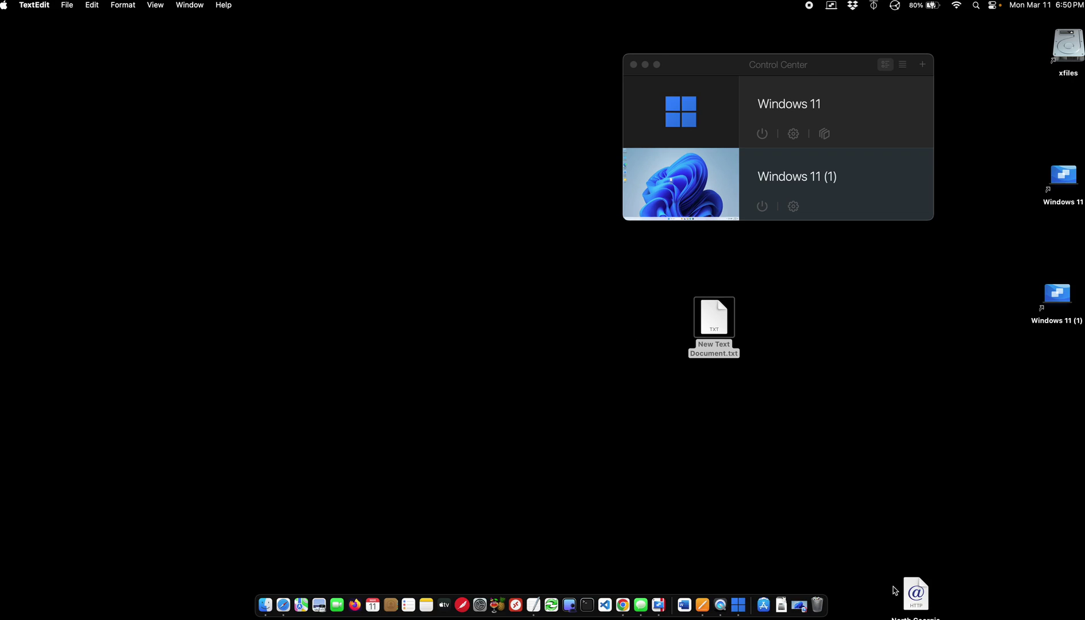
click(797, 612)
click(443, 296)
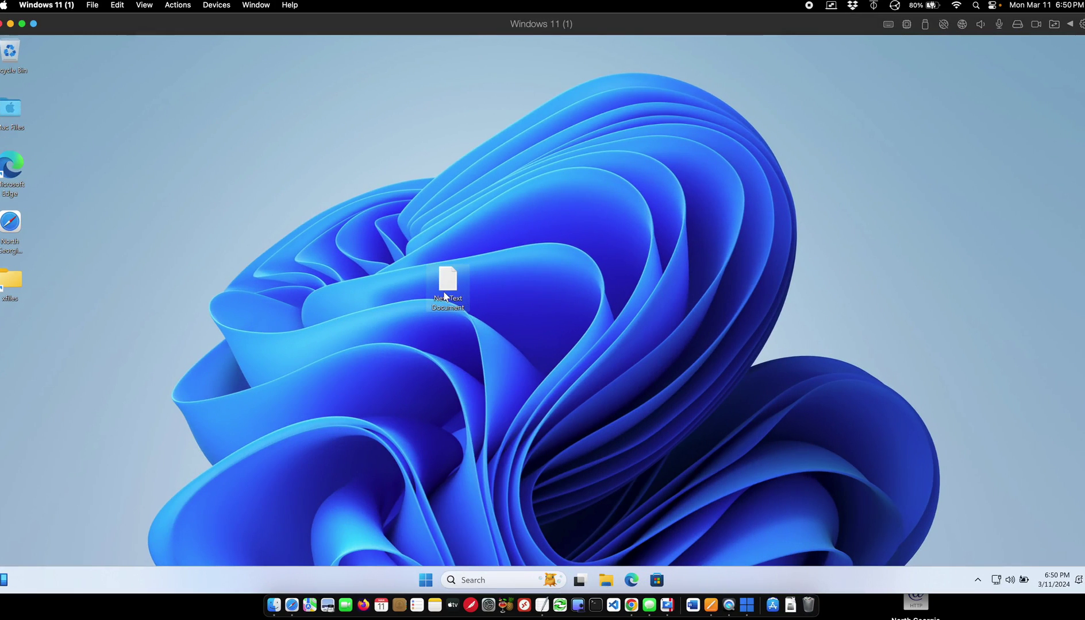
double_click(443, 296)
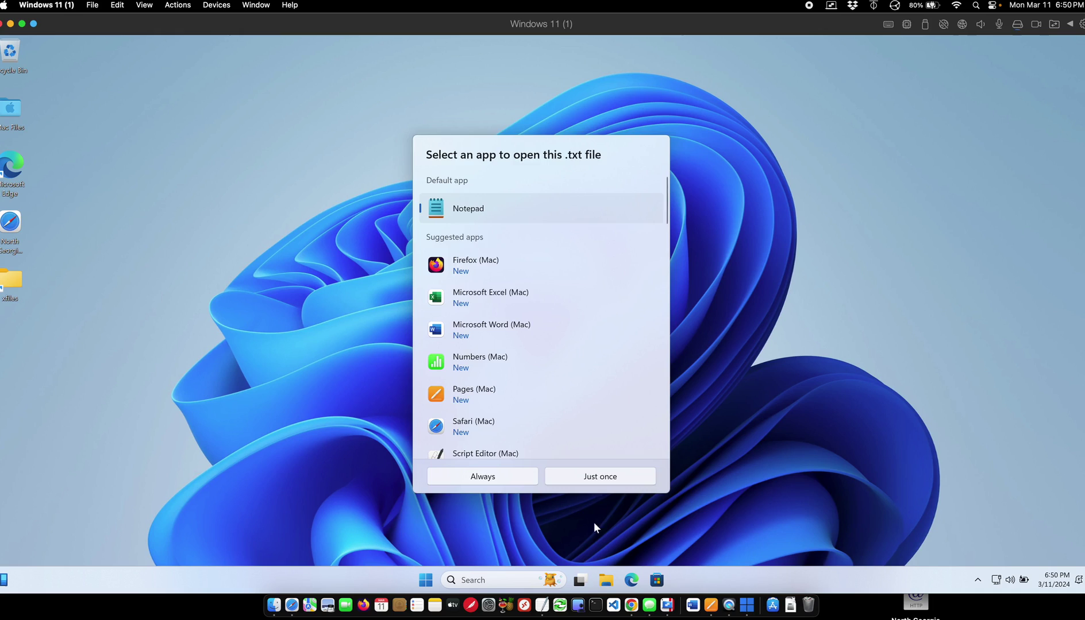
click(600, 476)
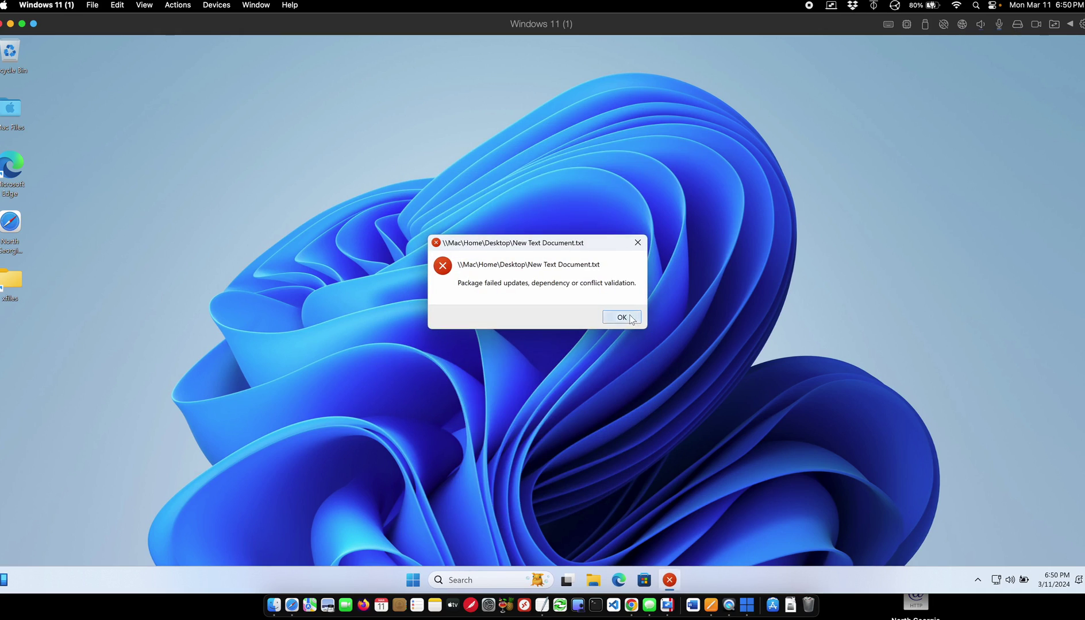
click(621, 317)
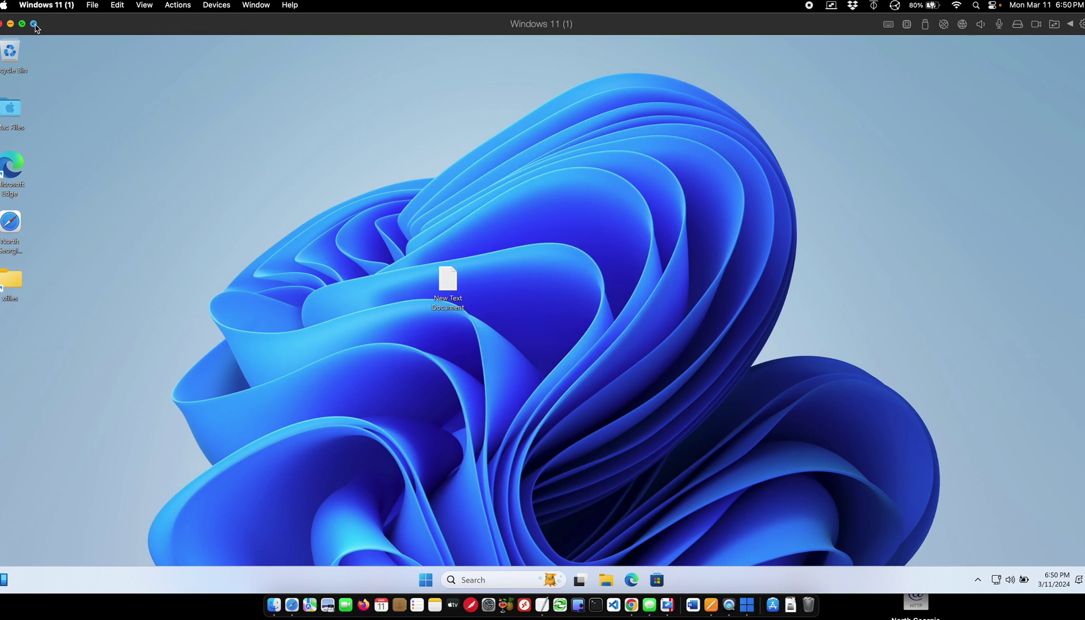
mouse_move(35, 28)
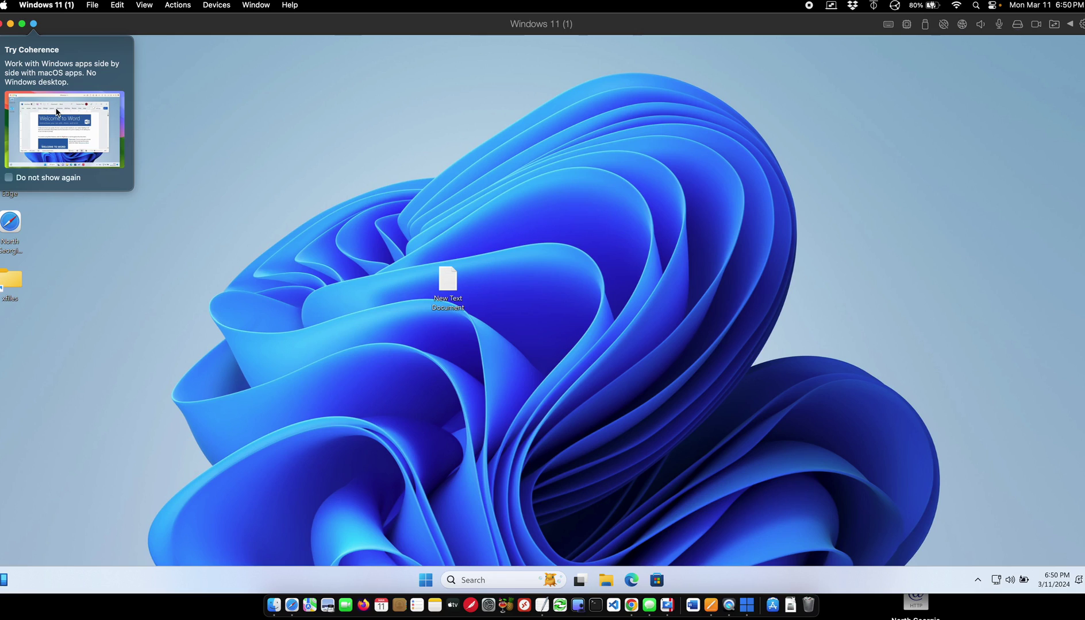
click(295, 177)
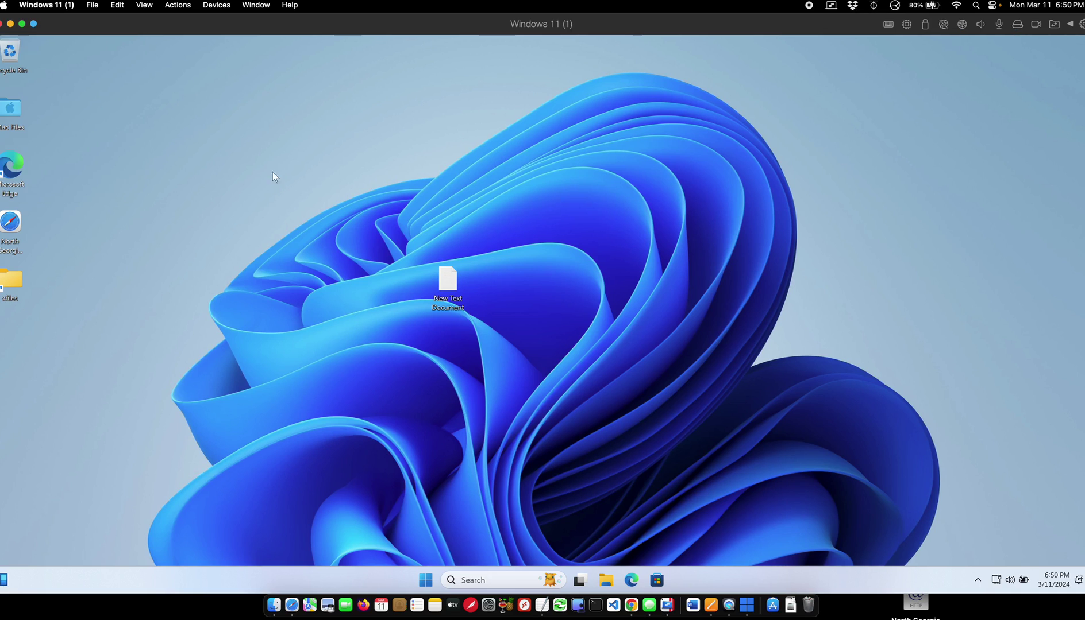
click(33, 24)
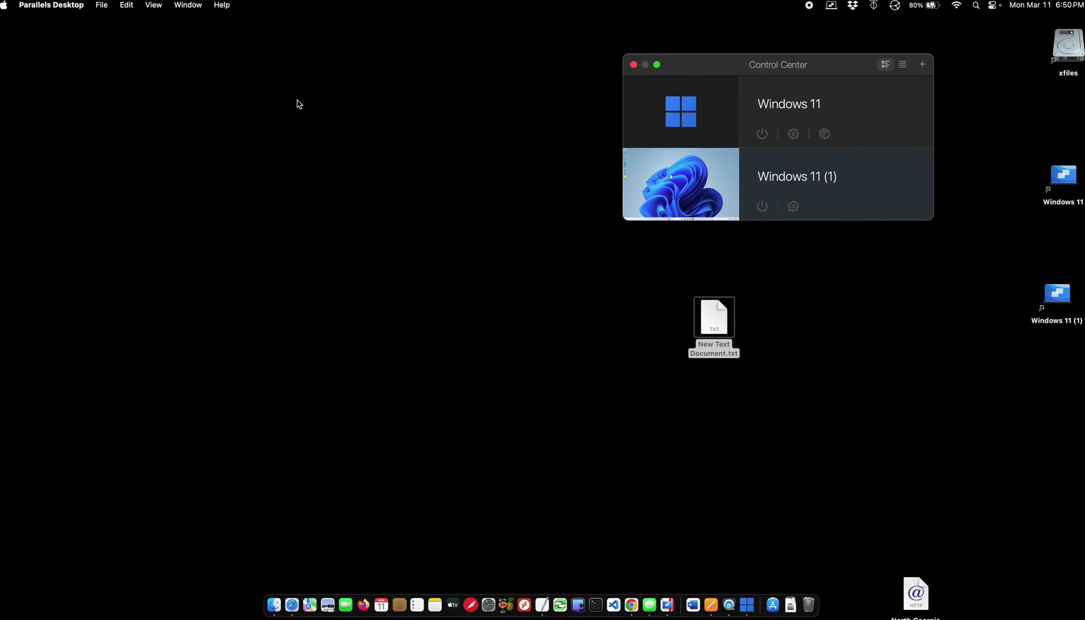
Close the Control Center window, leaving the full-screen Windows 11 desktop visible
click(634, 65)
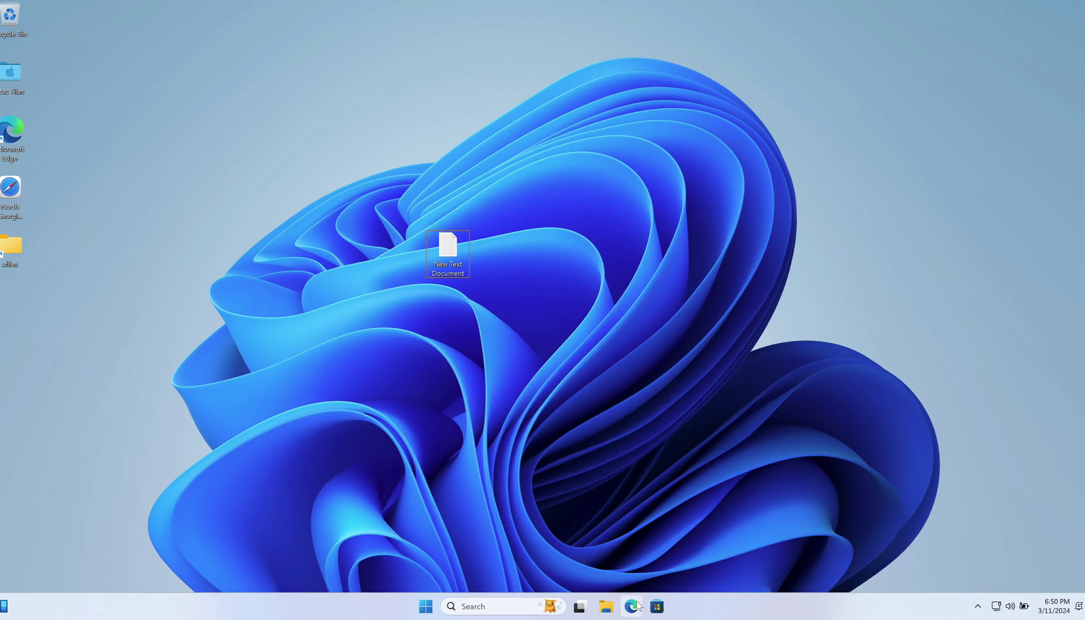
Launch Edge and finish its first-run setup without sync, Google import, or personalization
click(632, 606)
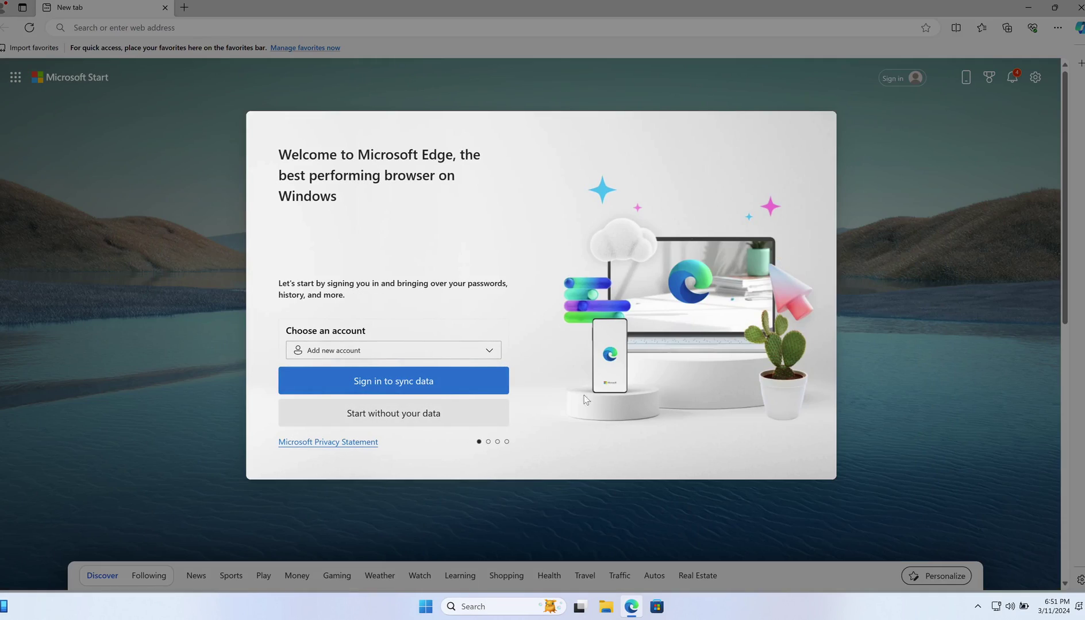
click(415, 413)
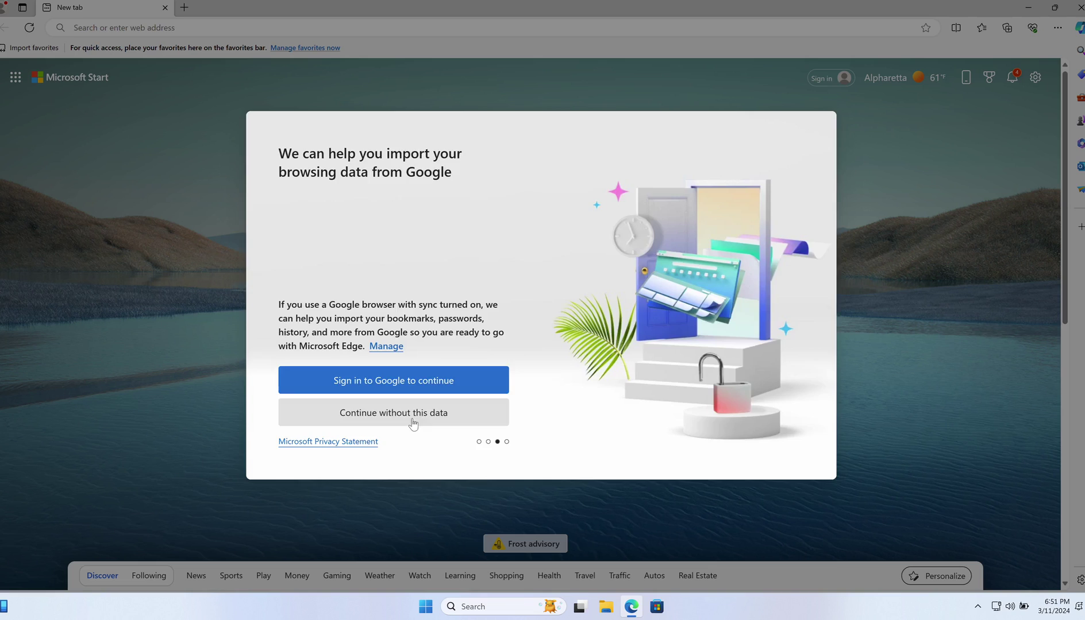
click(412, 424)
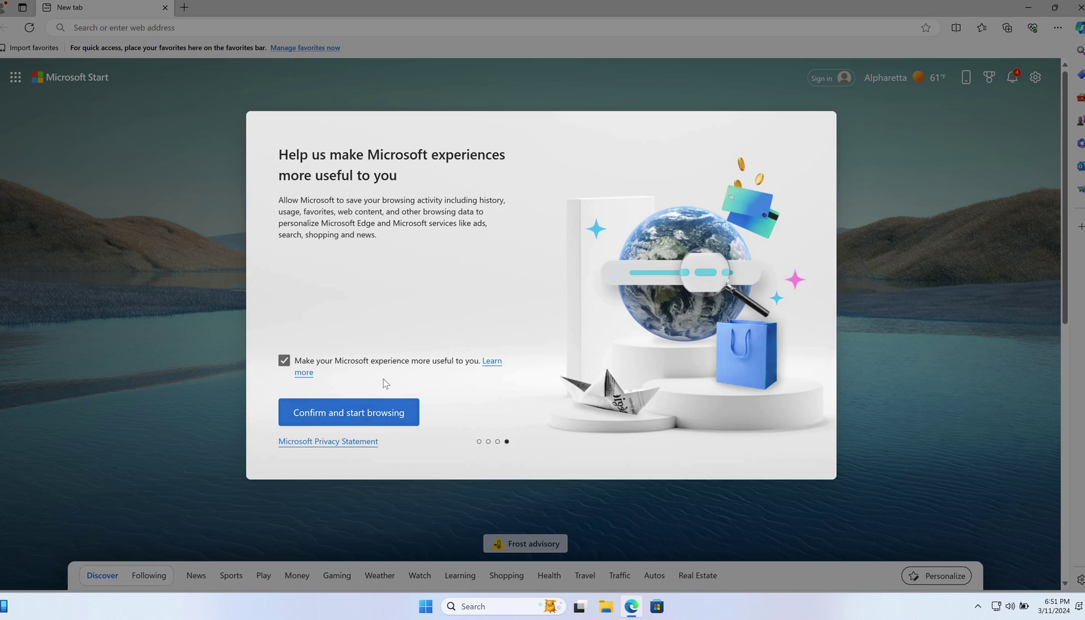
click(284, 361)
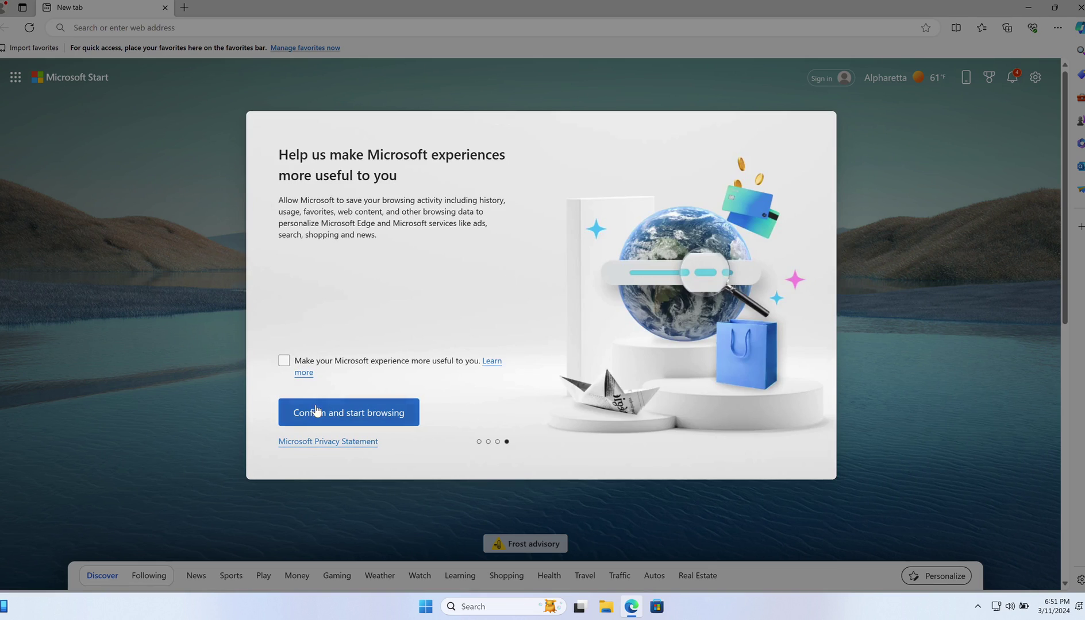
click(322, 412)
Search for 'youtube henderson tech' from Edge's address bar
click(162, 28)
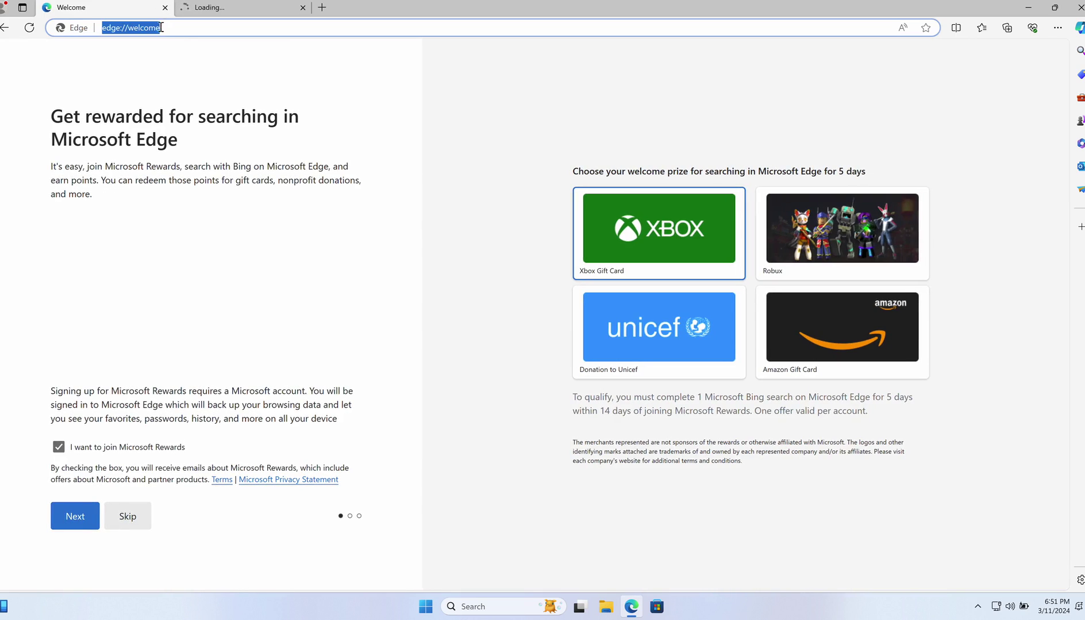
text(y)
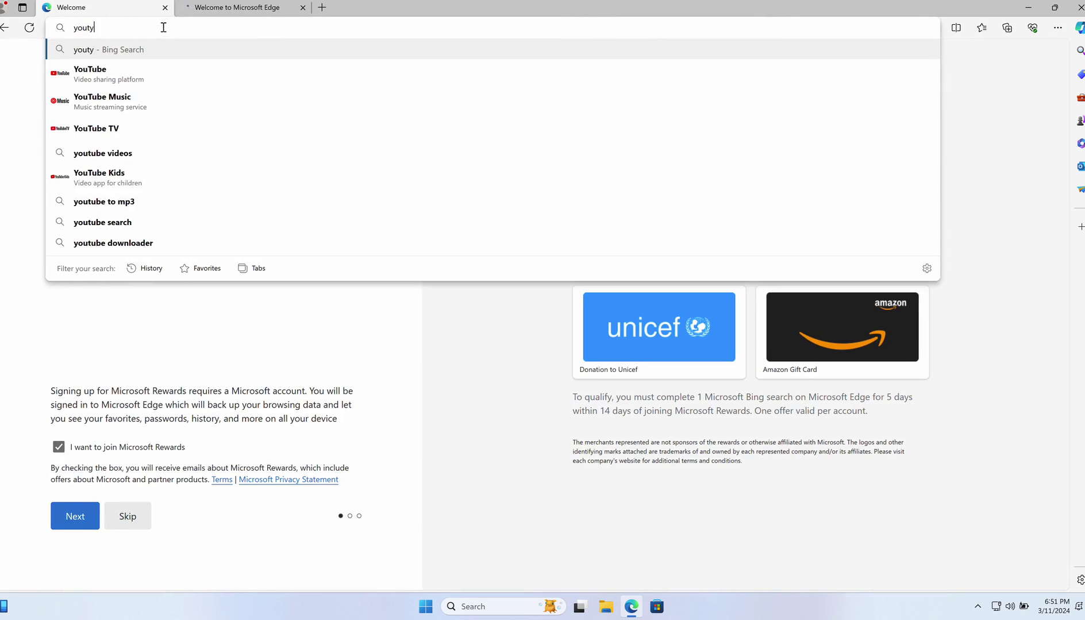
text(outbe)
key(BackSpace)
key(BackSpace)
text(tube)
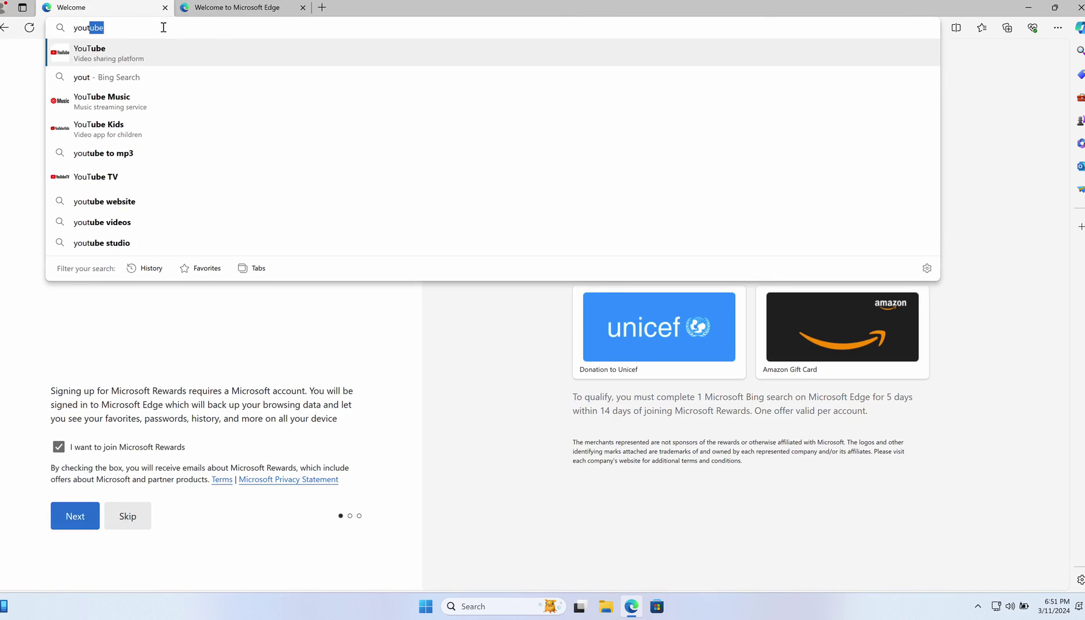
text( hend)
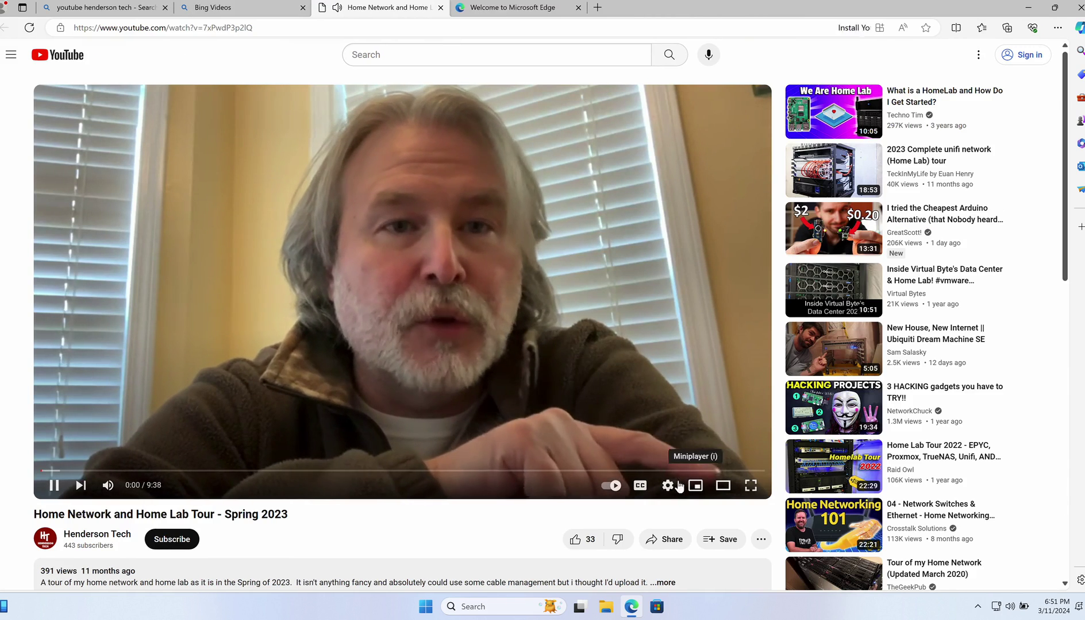
Turn YouTube autoplay off and show the video's Stats for nerds panel
click(610, 485)
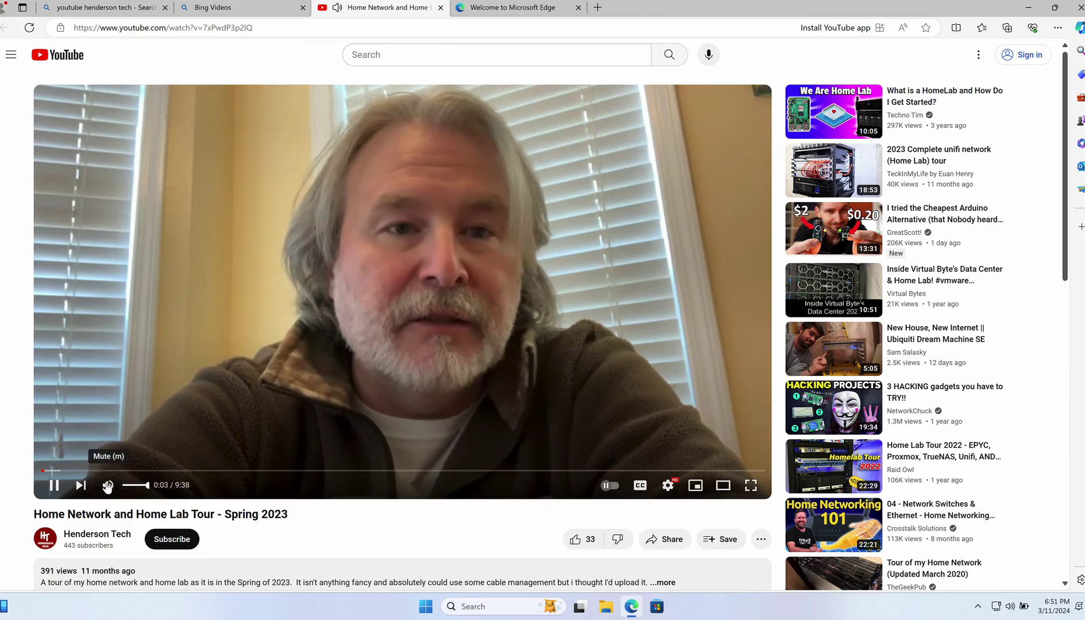
right_click(419, 372)
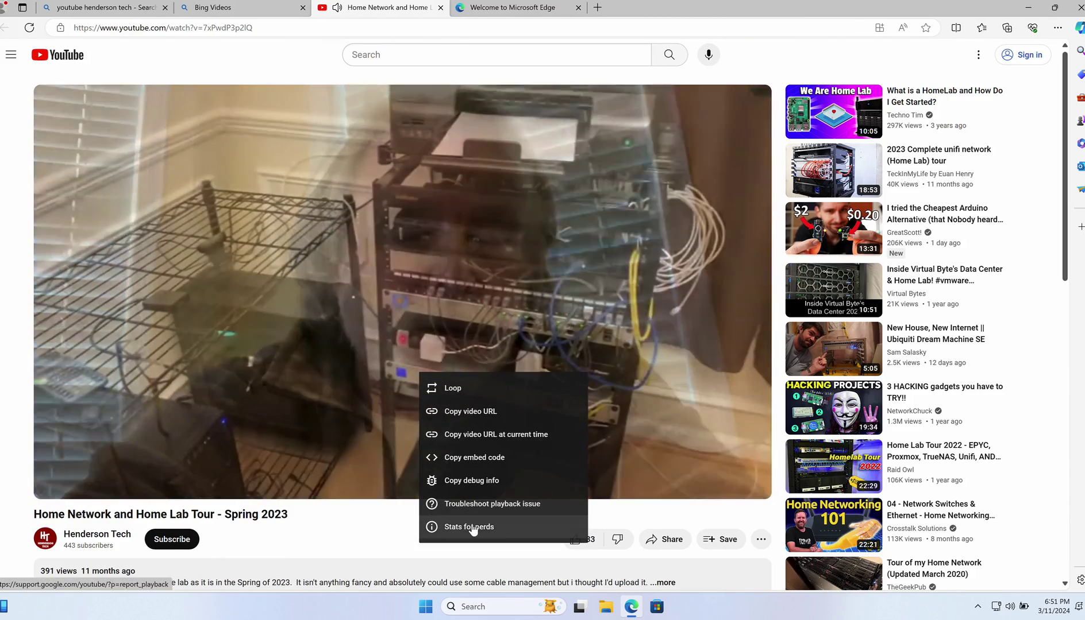
click(454, 527)
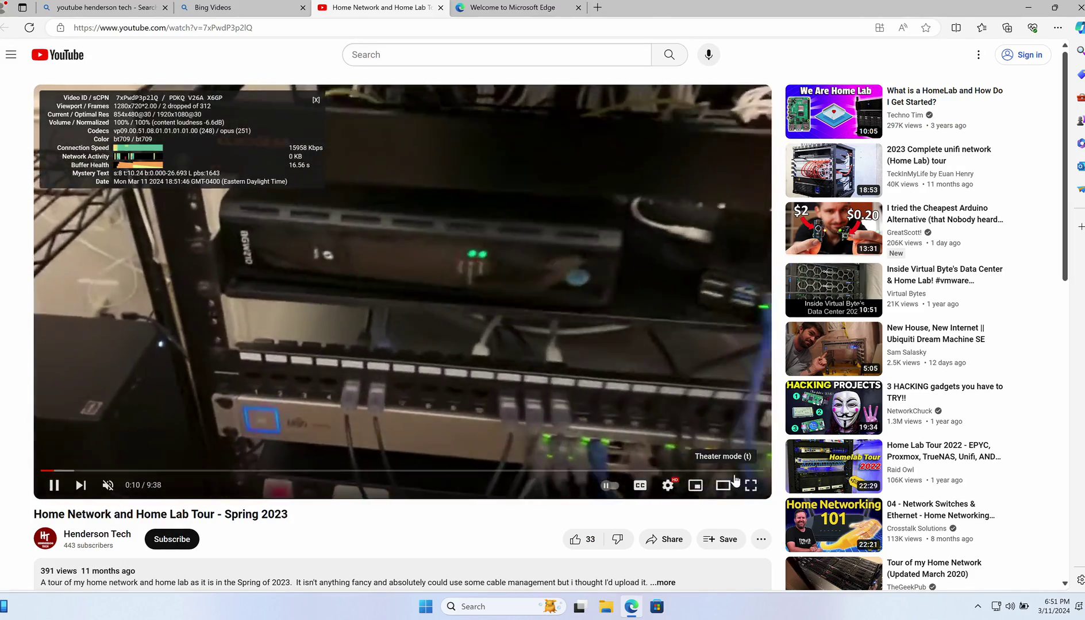
Watch the video full screen, exit full screen, then show the Windows desktop
click(748, 484)
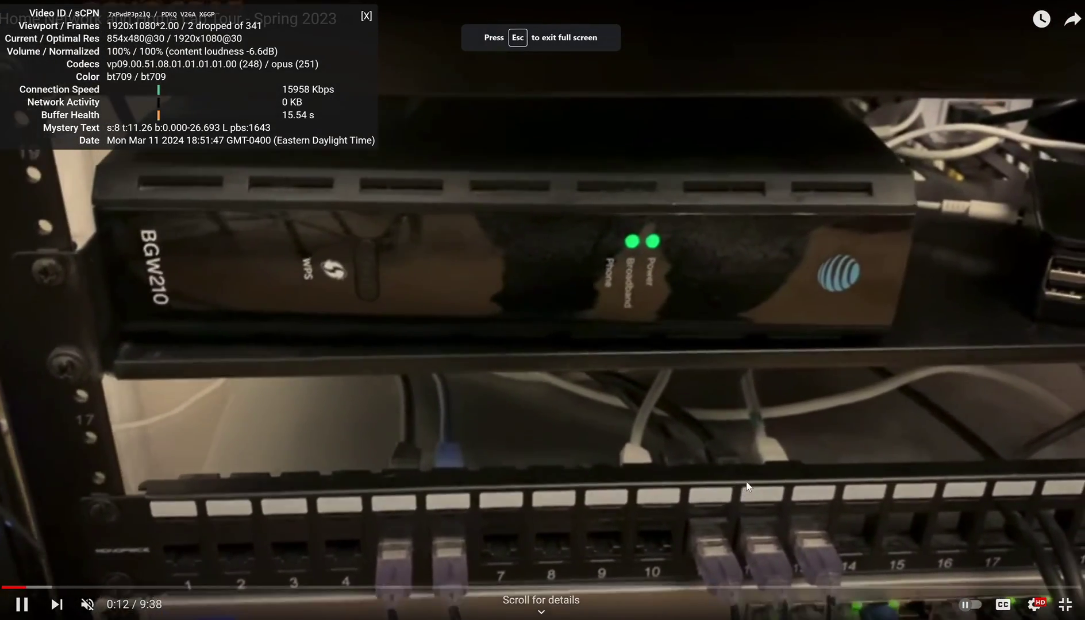
key(Escape)
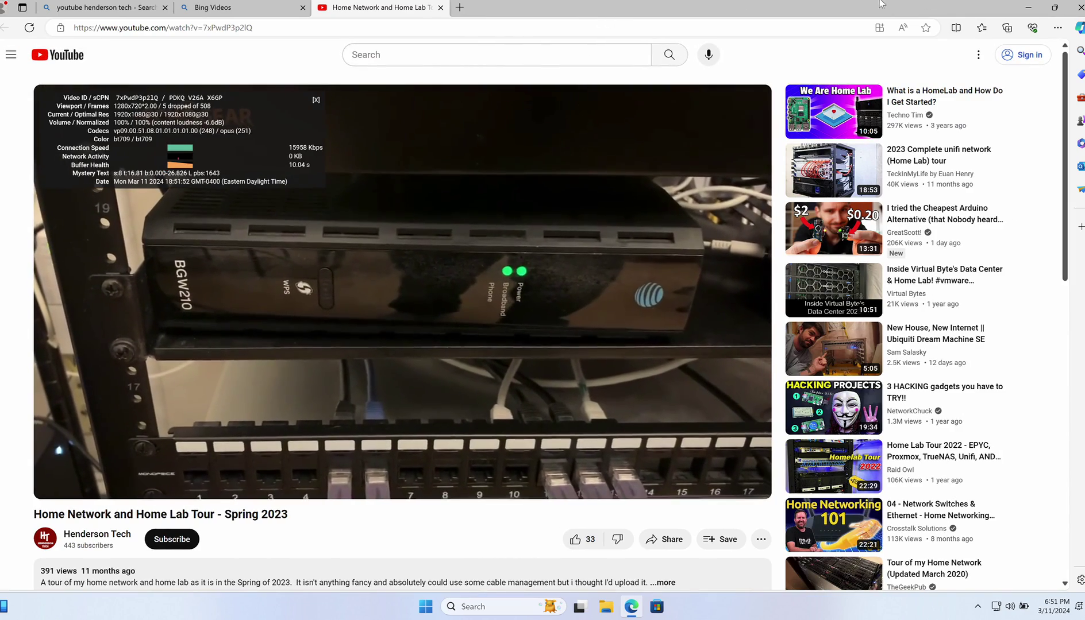
key(super+d)
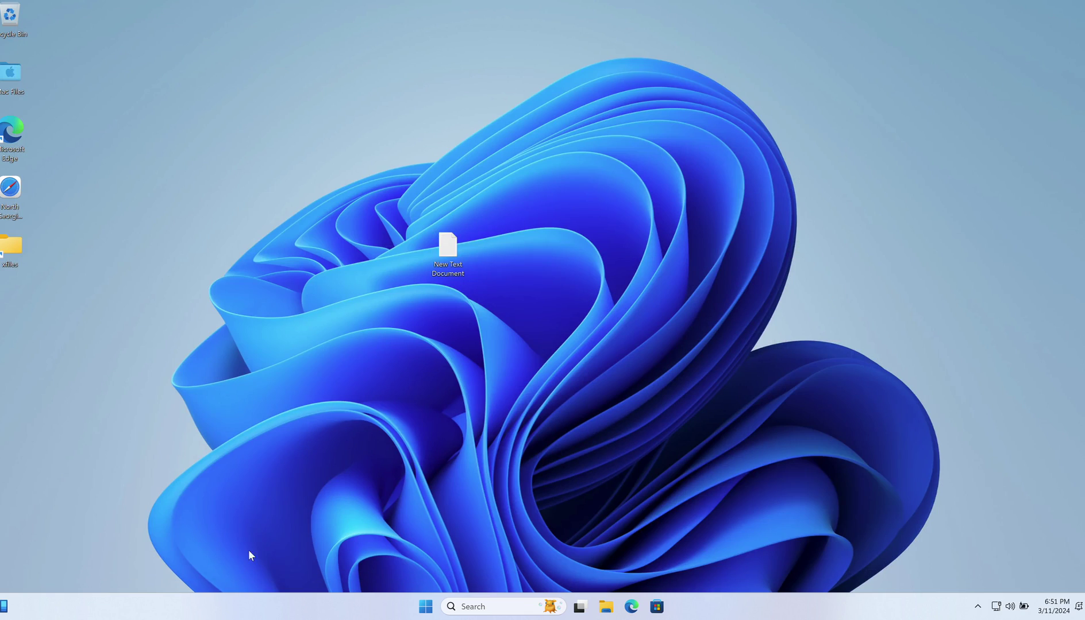
Shut down Windows from the Start power menu, then relaunch Windows 11 (1) from the Mac desktop
click(424, 606)
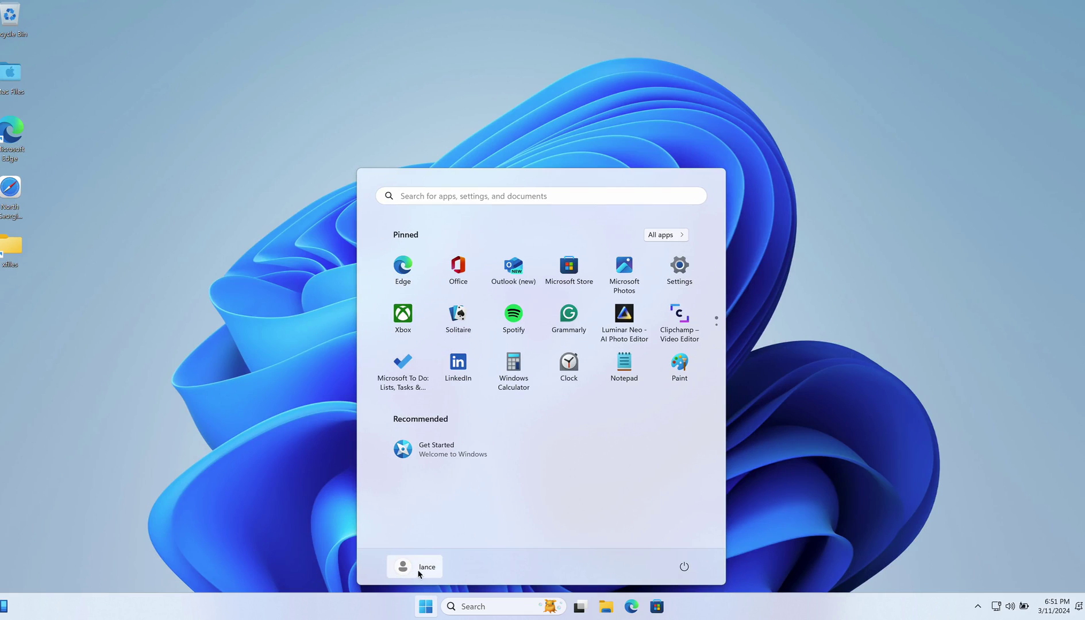
click(686, 564)
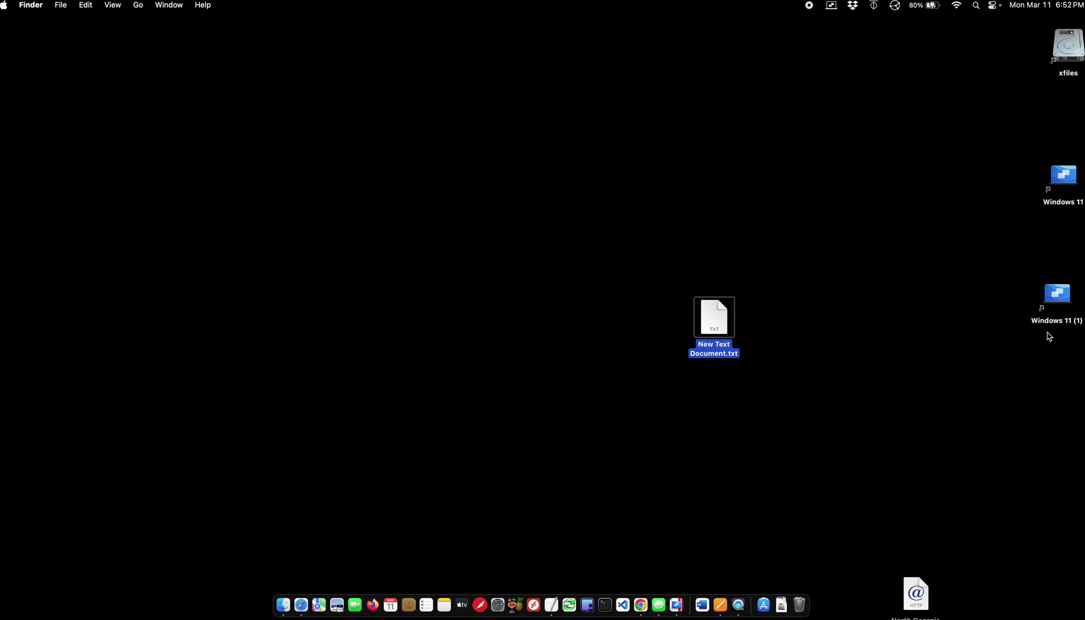
double_click(1056, 296)
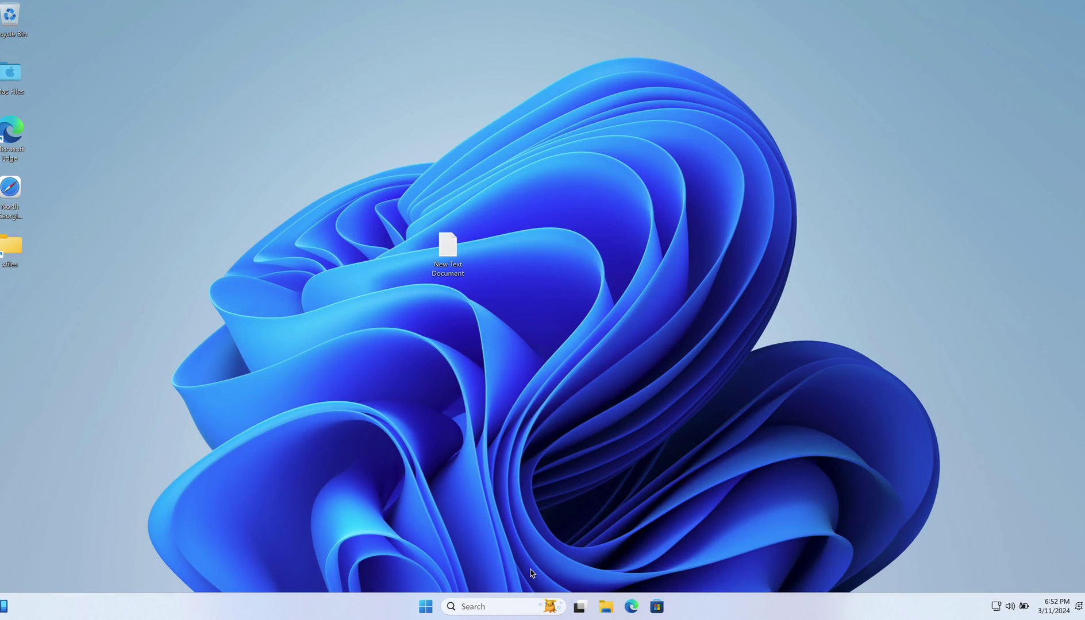
Show the Start menu's power choices: Sign-in options, Sleep and Shut down
click(425, 607)
click(693, 566)
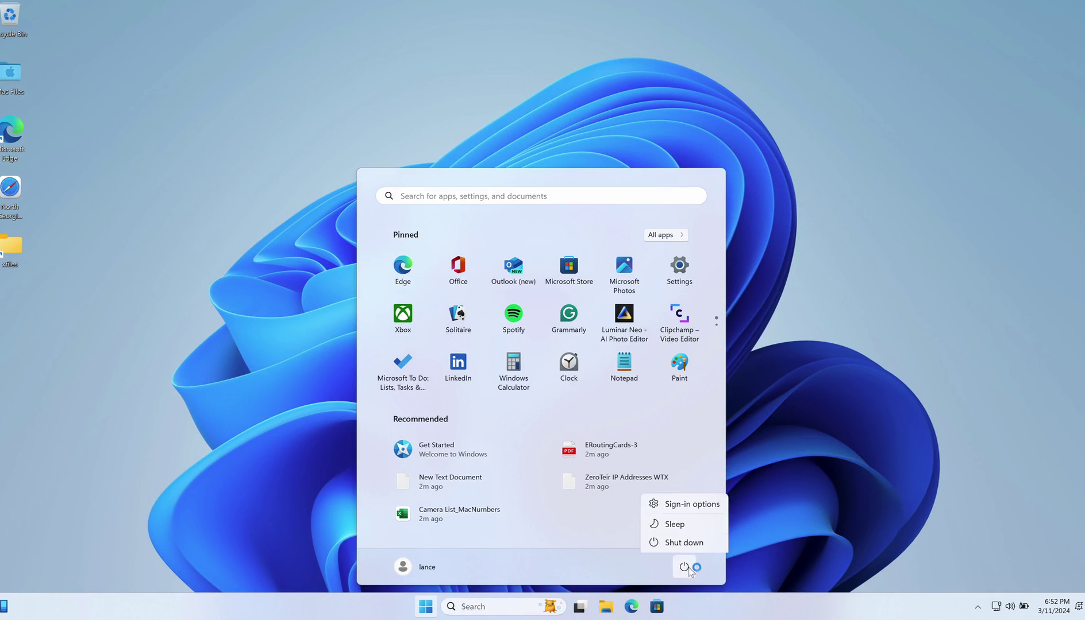